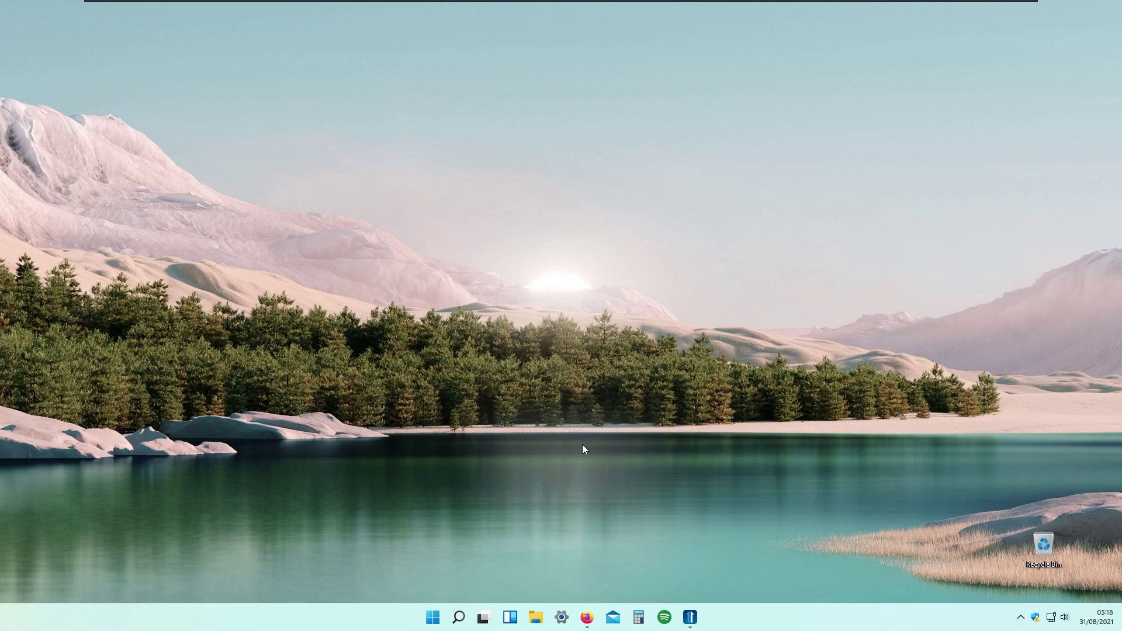
- Restore the Firefox window showing Stardock's Purchase Start11 page at 5,99 €
left_click(587, 617)
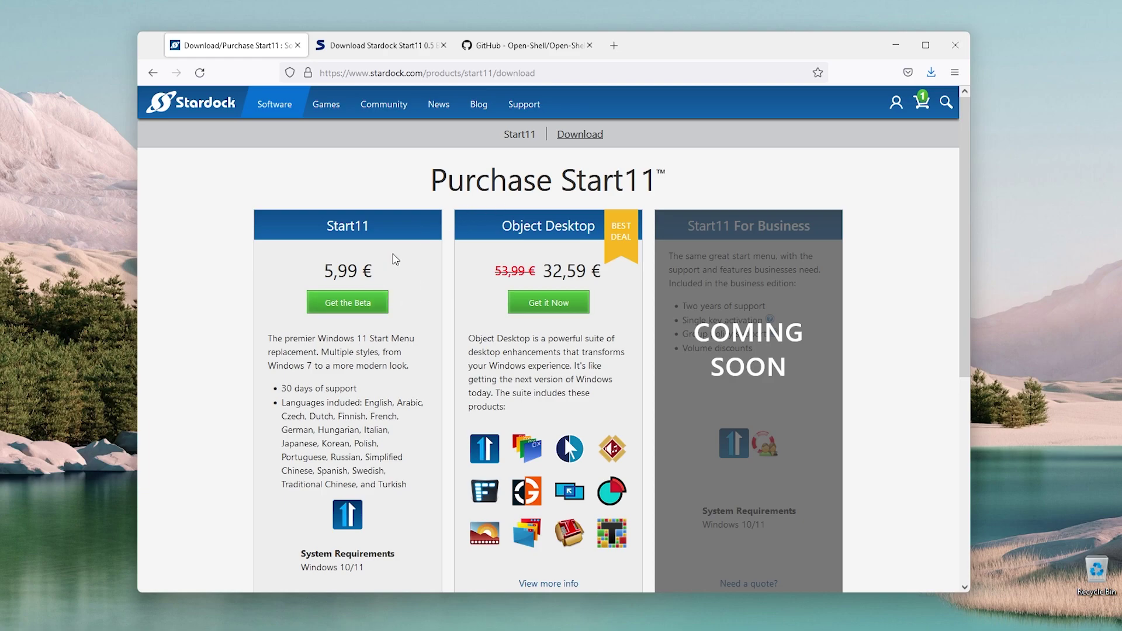
- Request the Start11 beta, decline the Object Desktop offer, close checkout, and go to Softpedia's Start11 page
scroll(380, 257, "down", 1)
left_click(374, 240)
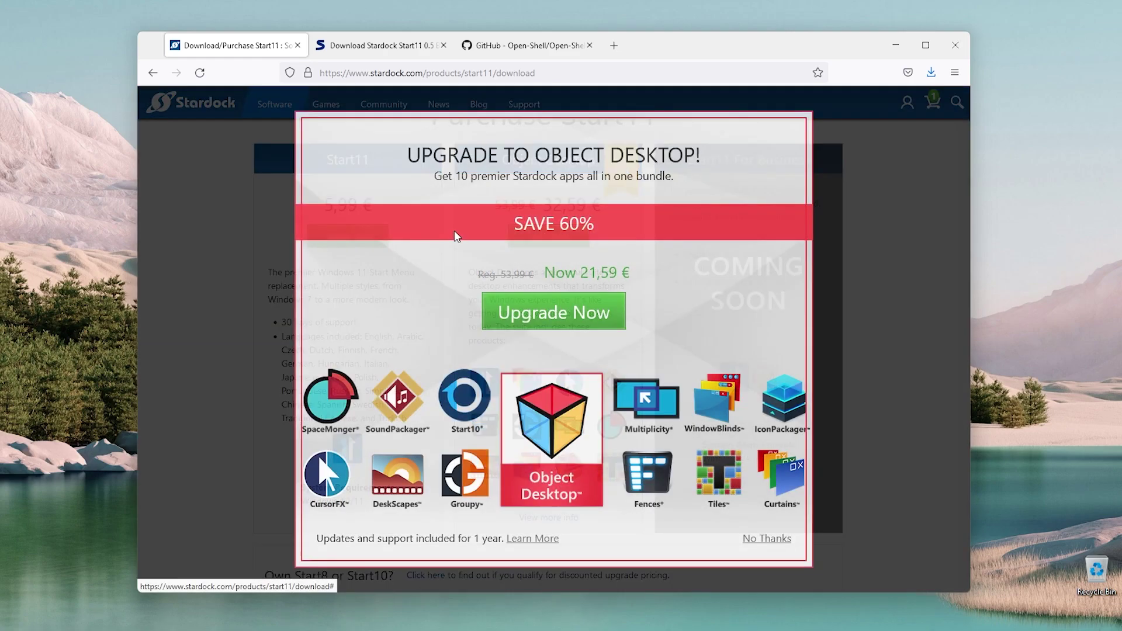
left_click(774, 542)
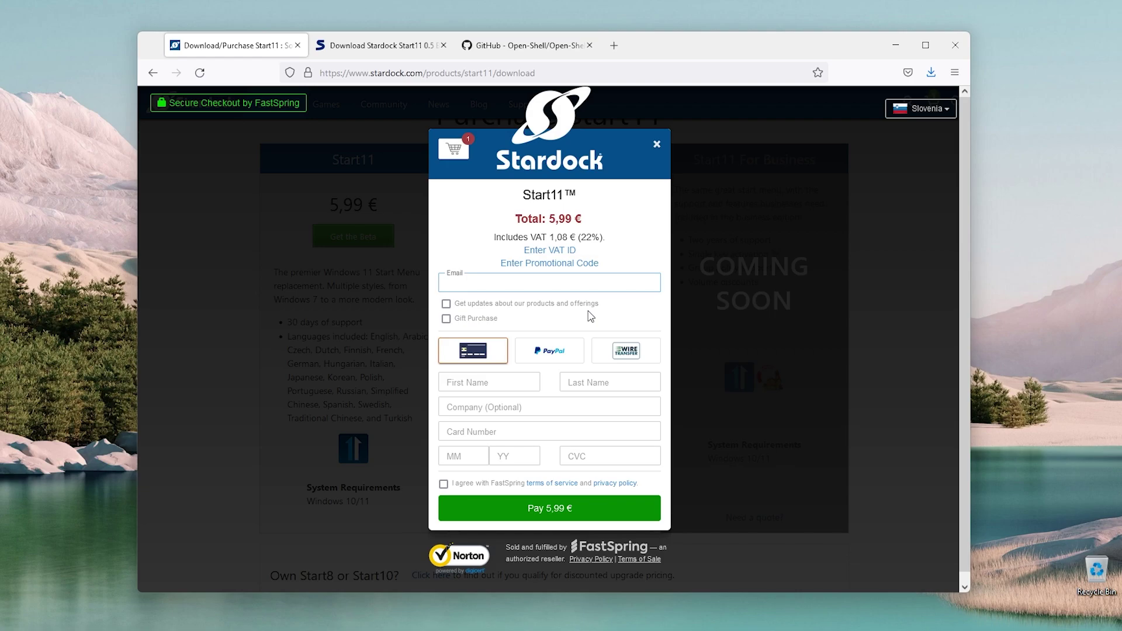
left_click(657, 145)
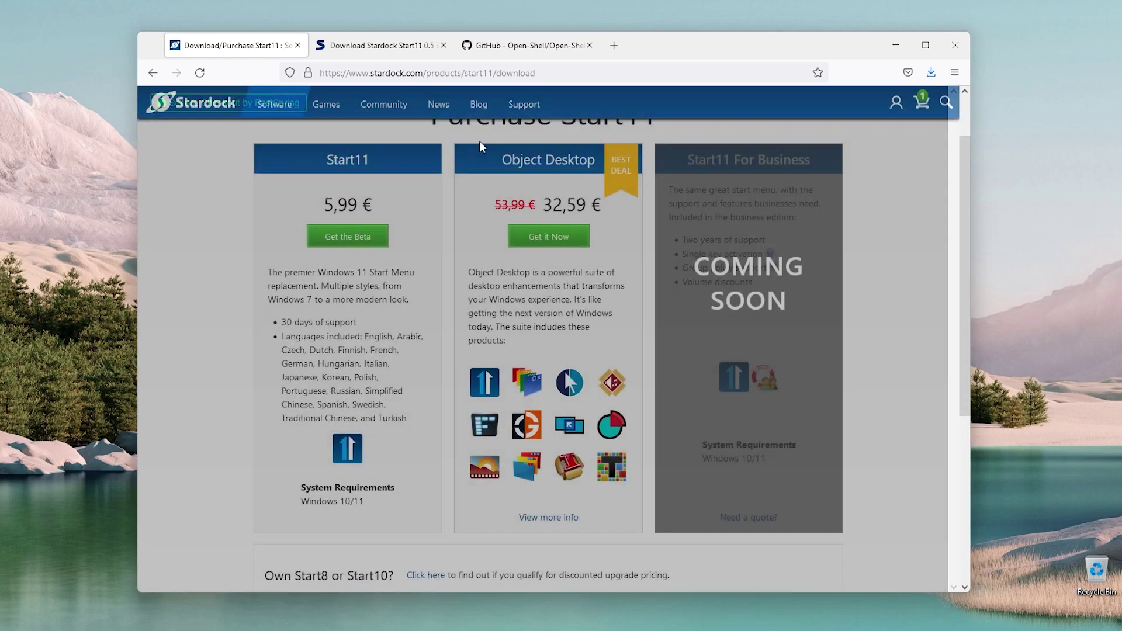
left_click(376, 47)
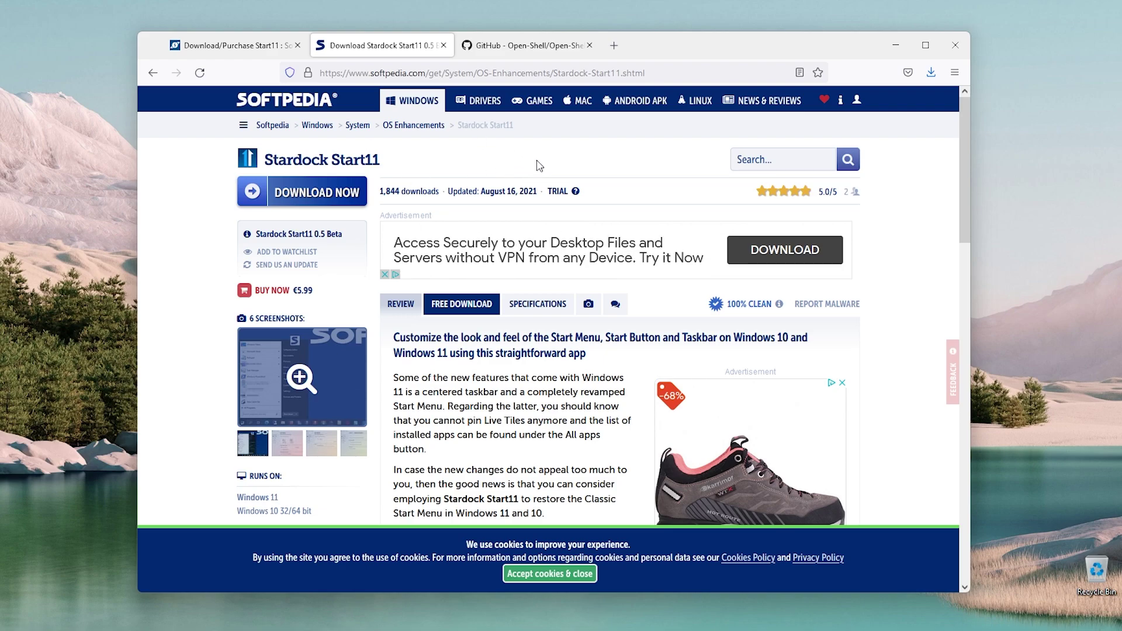
- Show the Open-Shell-Menu GitHub page scrolled to its README features and 4.4.160 release
left_click(542, 51)
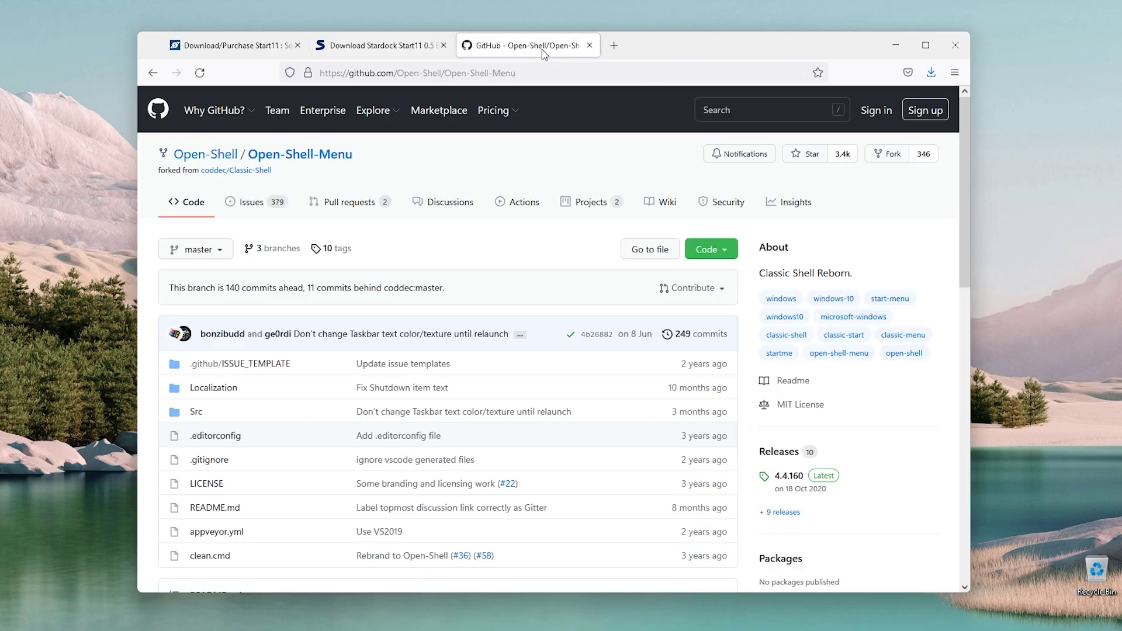
scroll(509, 304, "down", 5)
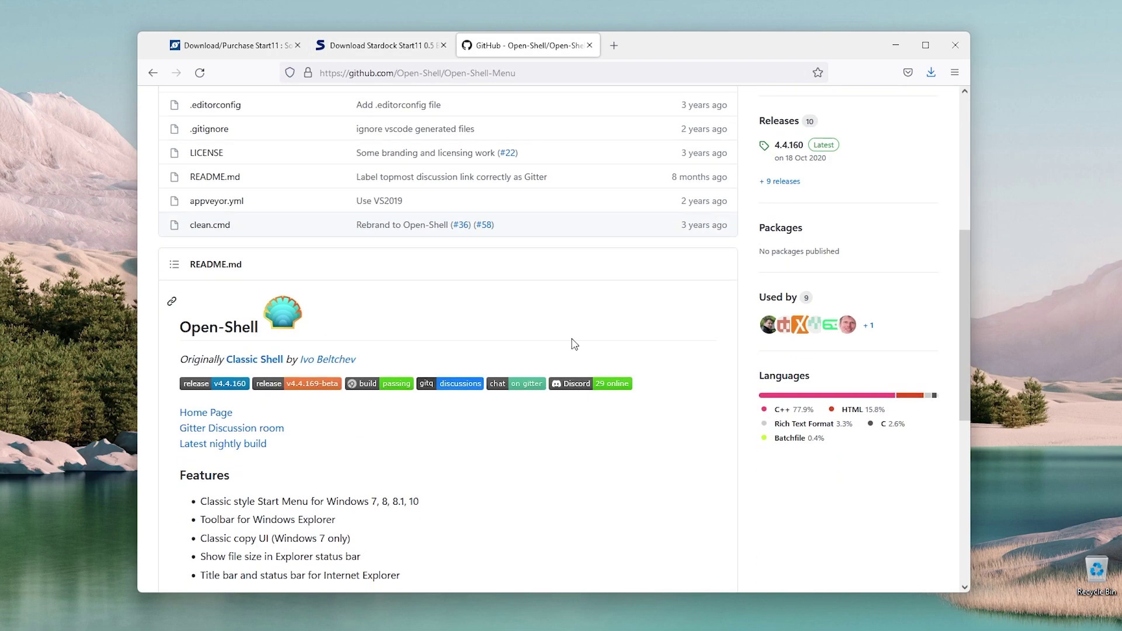
scroll(576, 342, "up", 5)
scroll(579, 327, "down", 4)
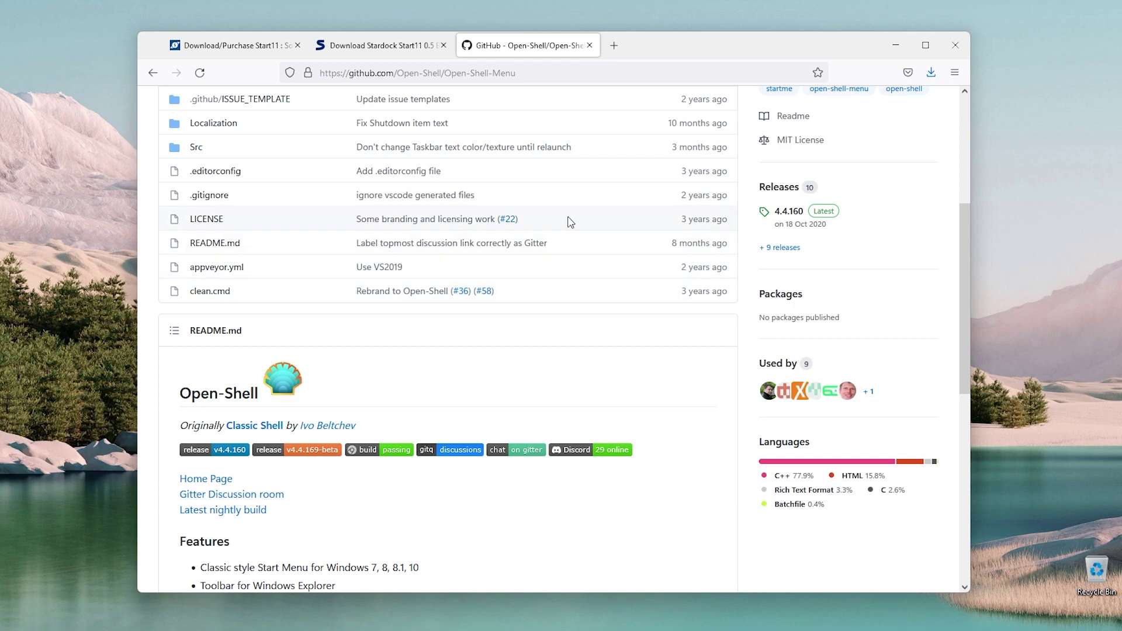
scroll(543, 250, "down", 3)
scroll(462, 129, "up", 1)
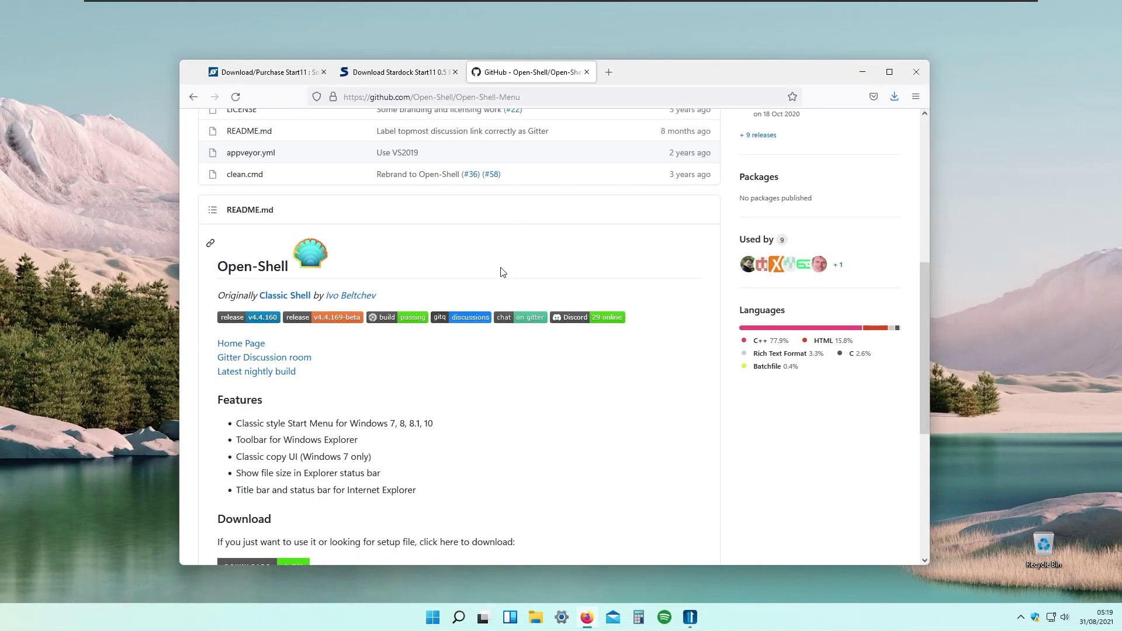
- Open Start11 Configuration on its Start Menu page and minimize Firefox
left_click(691, 621)
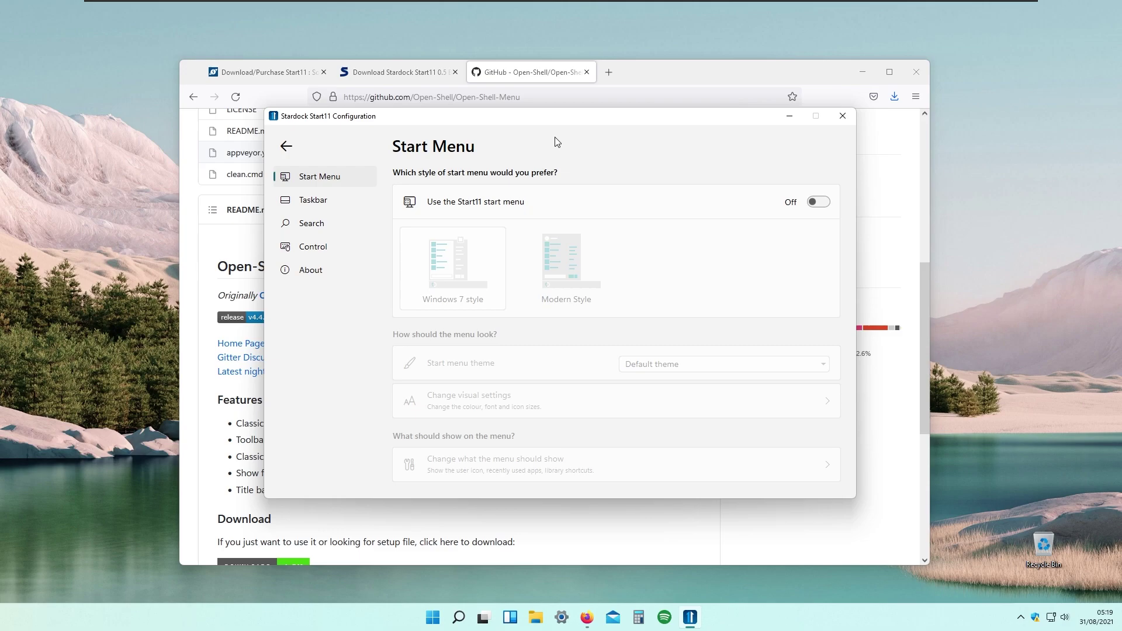
left_click(863, 72)
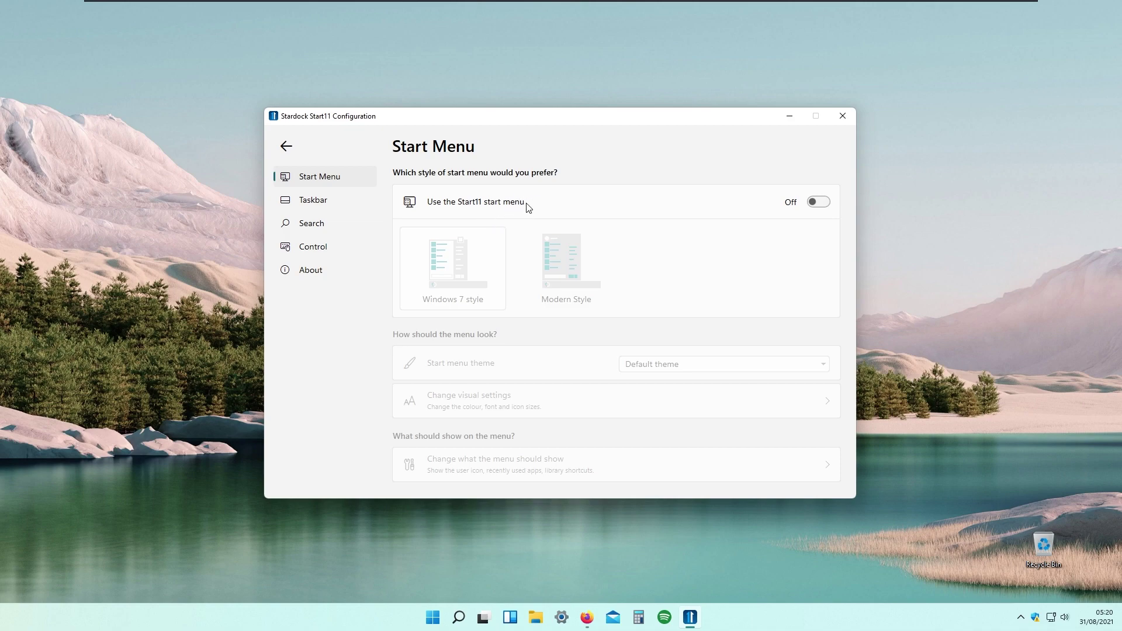
- Turn on the Start11 start menu and preview its Windows 7 style menu
left_click(818, 202)
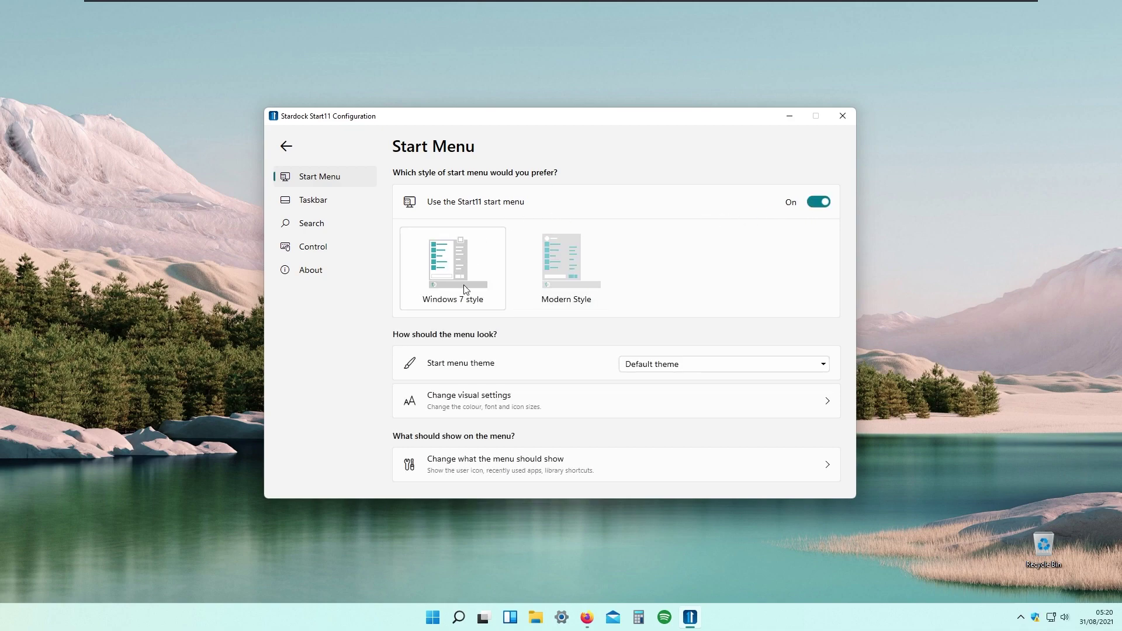
left_click(437, 625)
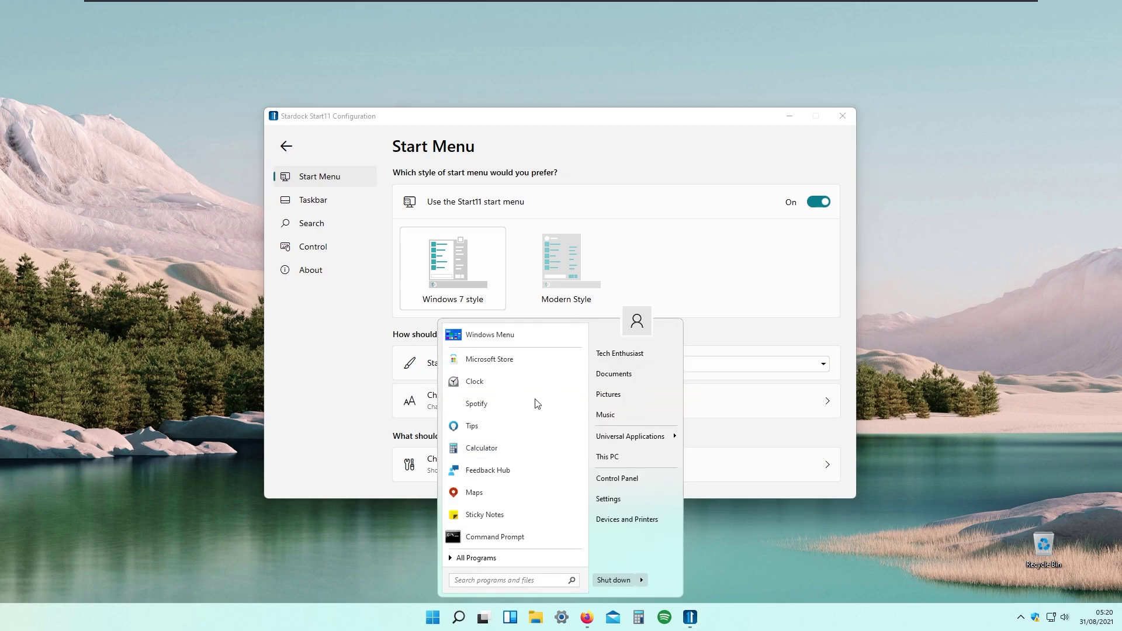
left_click(727, 365)
left_click(726, 365)
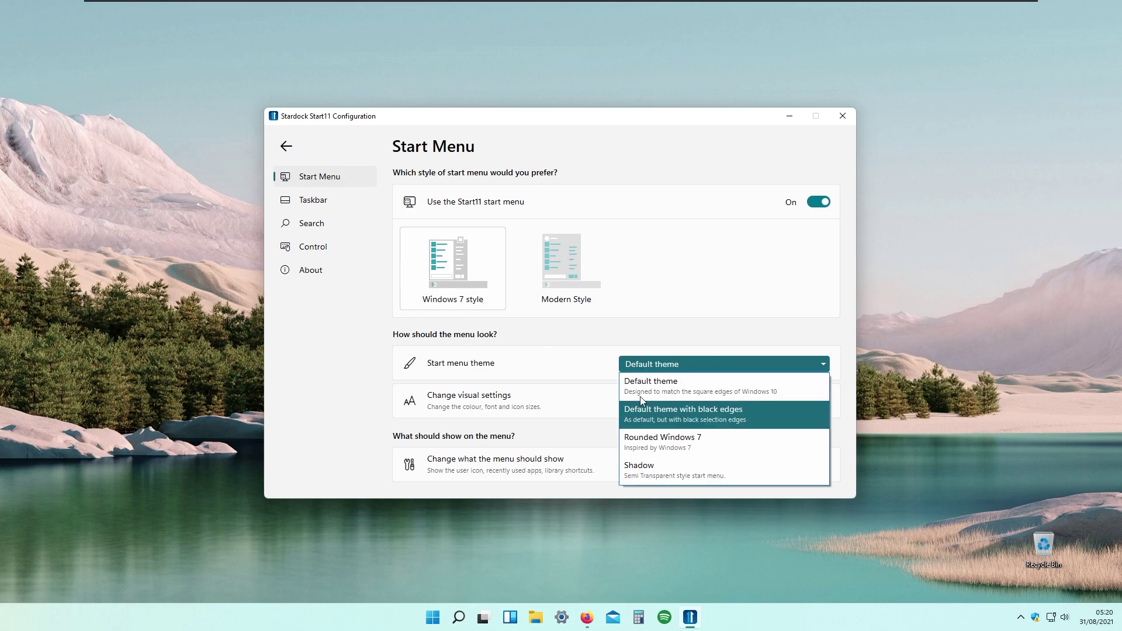
- Try the Default theme with black edges, then preview the Rounded Windows 7 theme
left_click(672, 416)
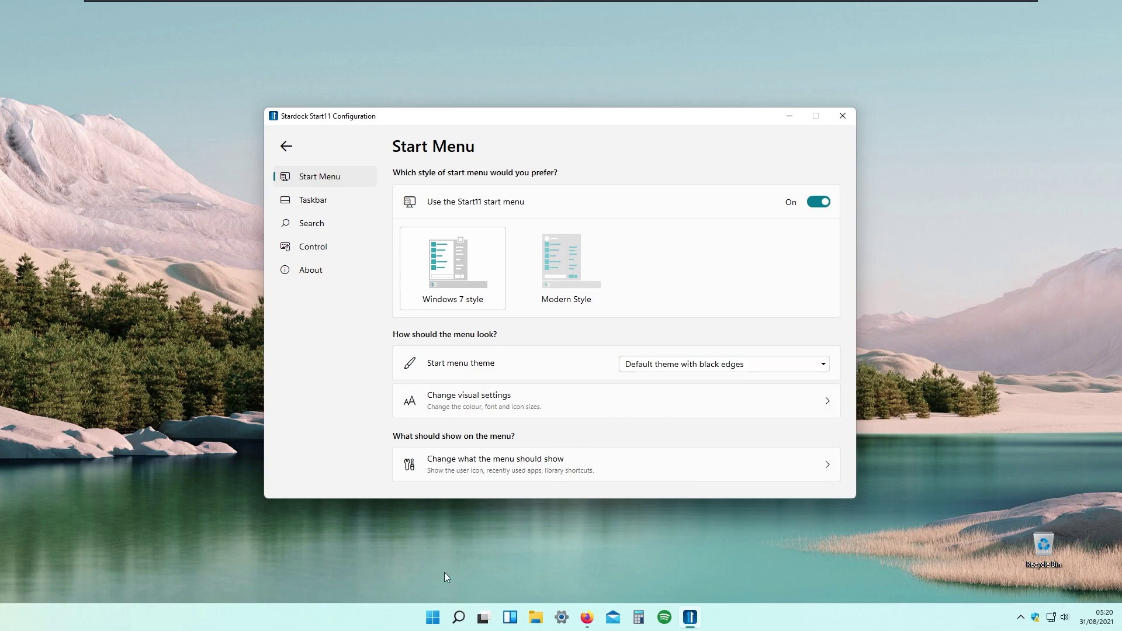
left_click(714, 363)
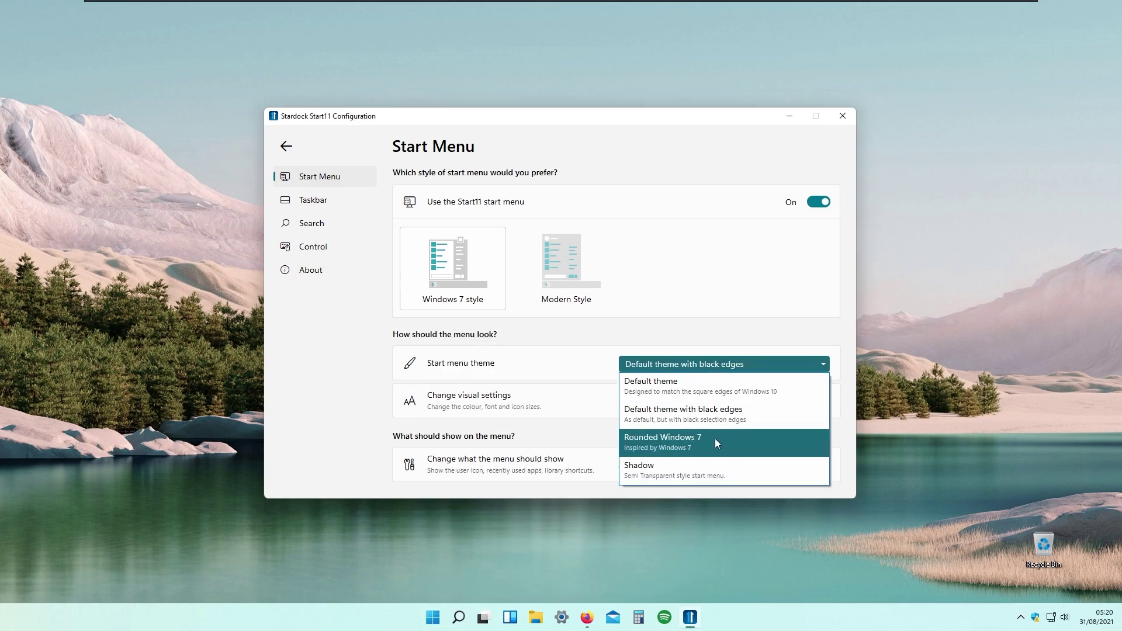
left_click(714, 438)
key("super")
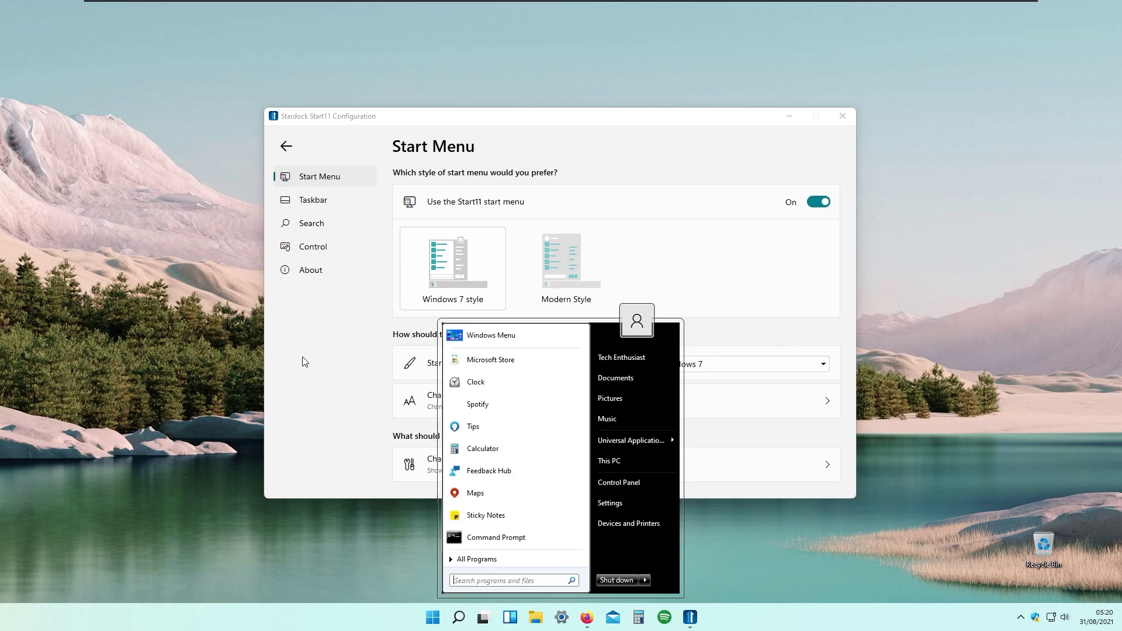
- Set the start menu theme to Shadow and preview it
left_click(676, 361)
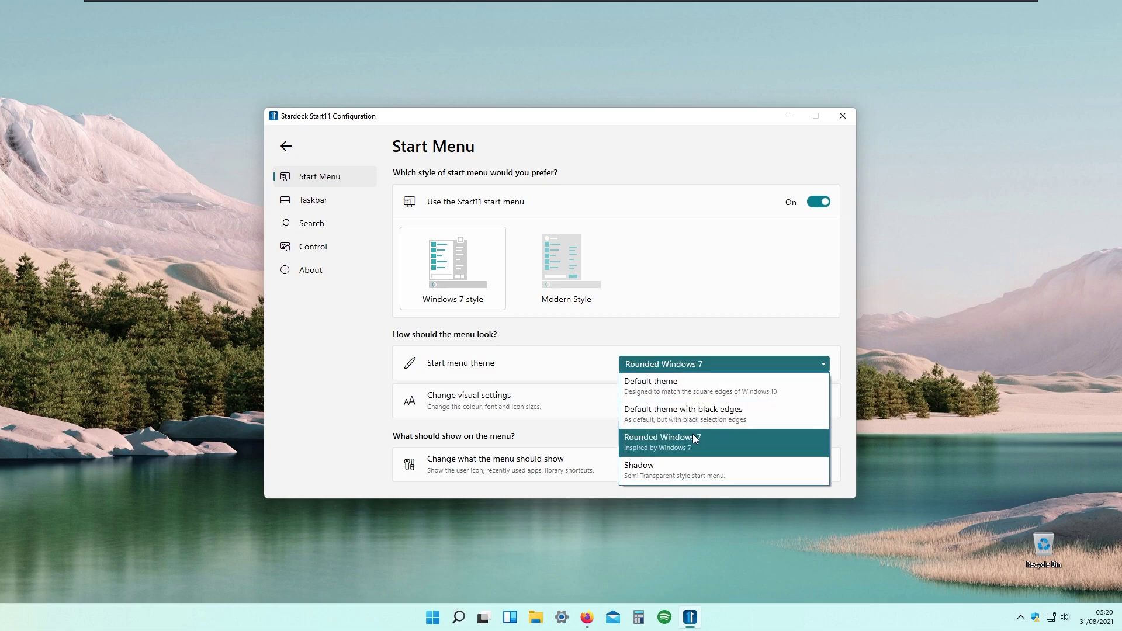
left_click(679, 470)
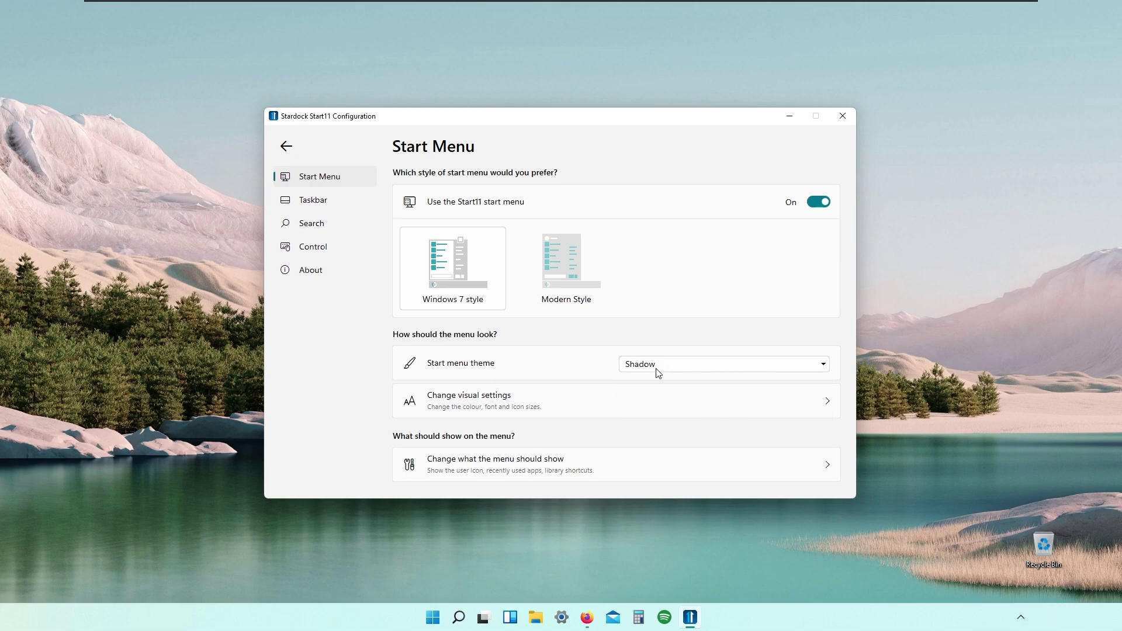
left_click(432, 619)
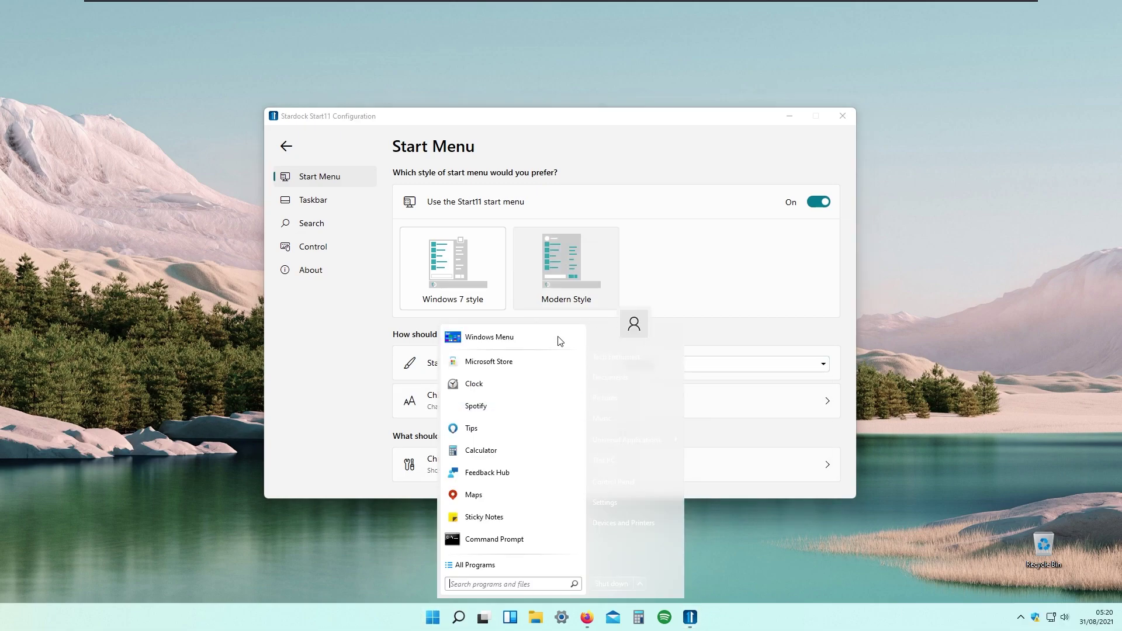
left_click(368, 368)
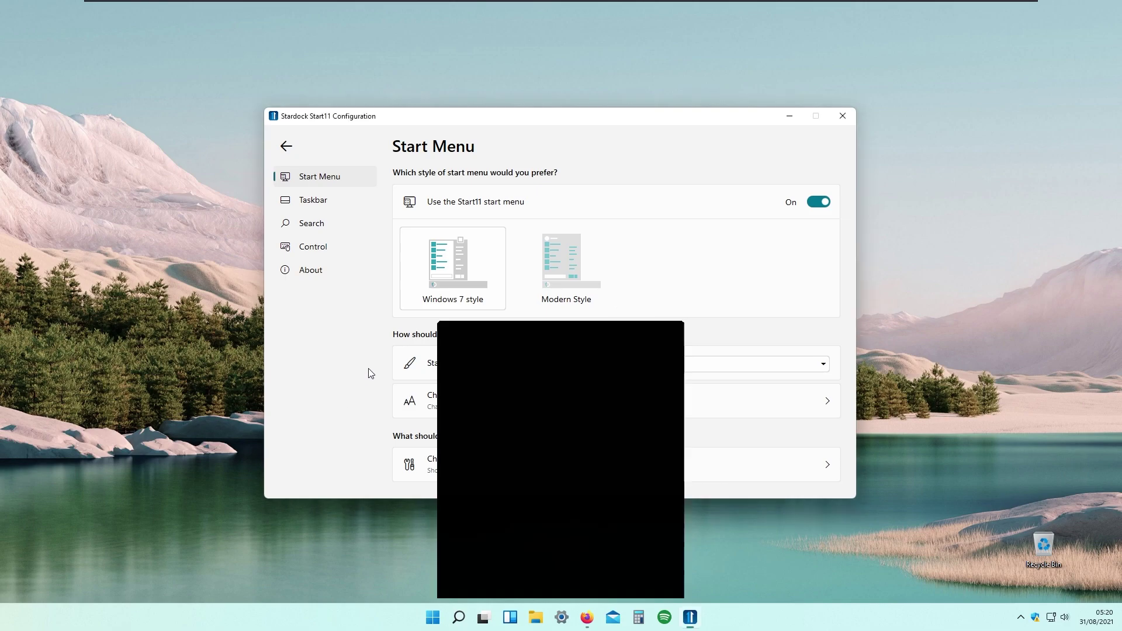
- Switch the start menu to Modern Style and preview it
left_click(577, 268)
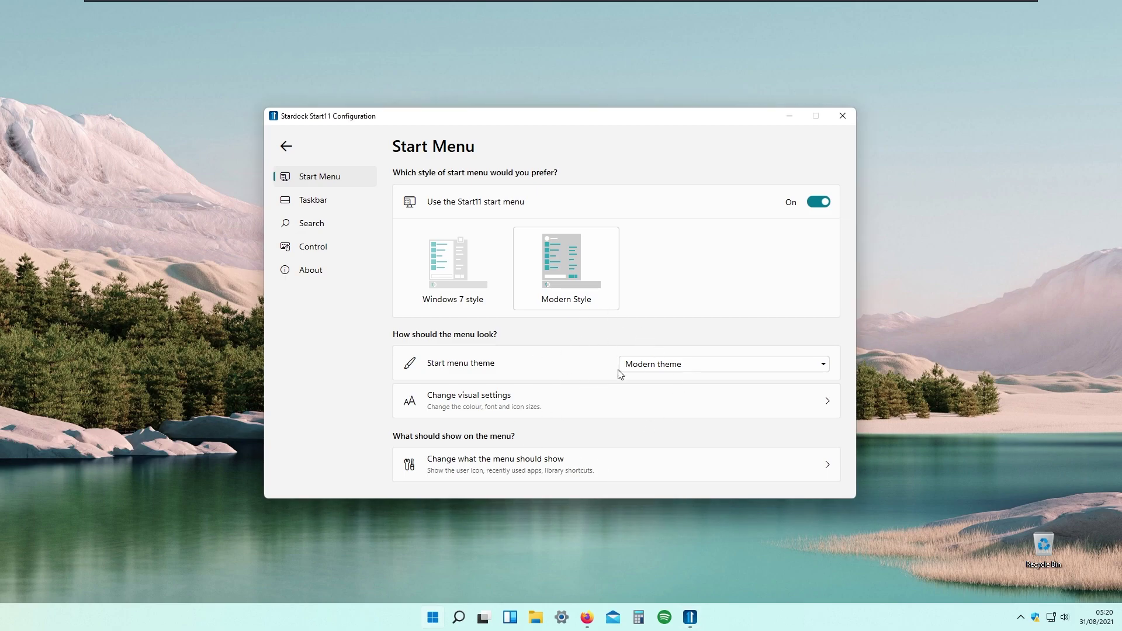
key("super")
key("super")
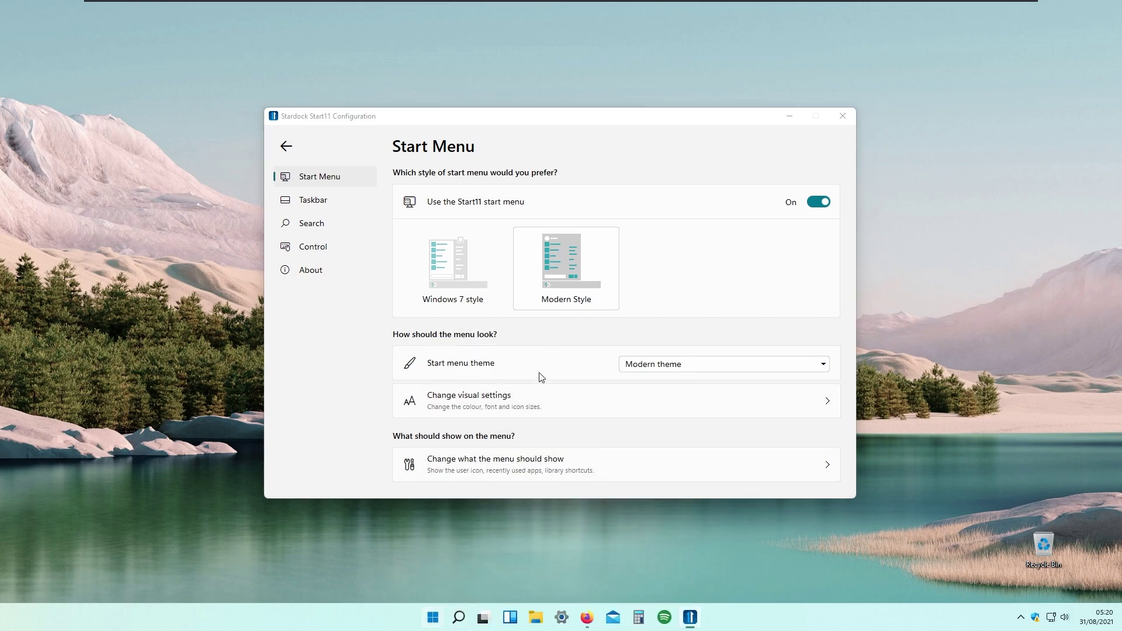
key("super")
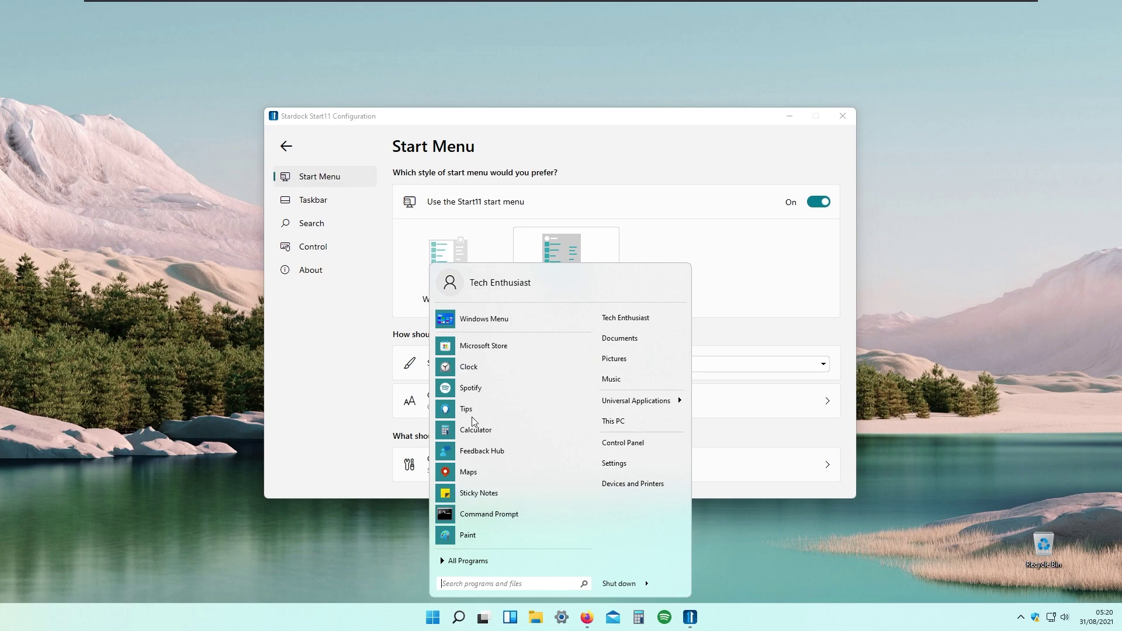
left_click(724, 410)
- Choose the Modern theme without icon, preview it, and show the visual settings
left_click(720, 366)
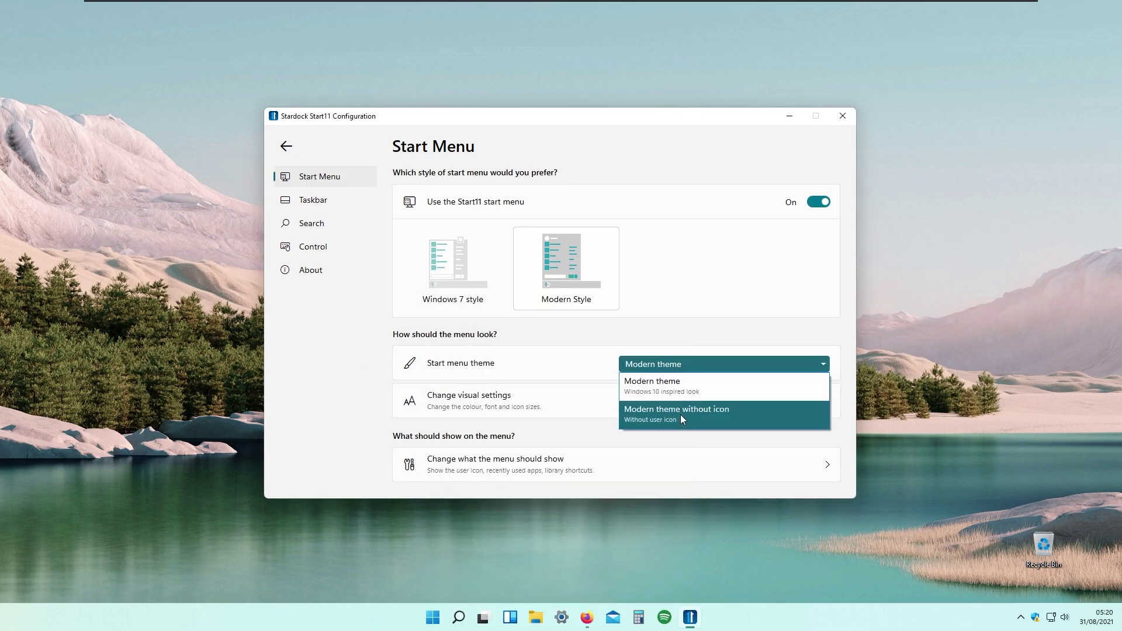
left_click(680, 415)
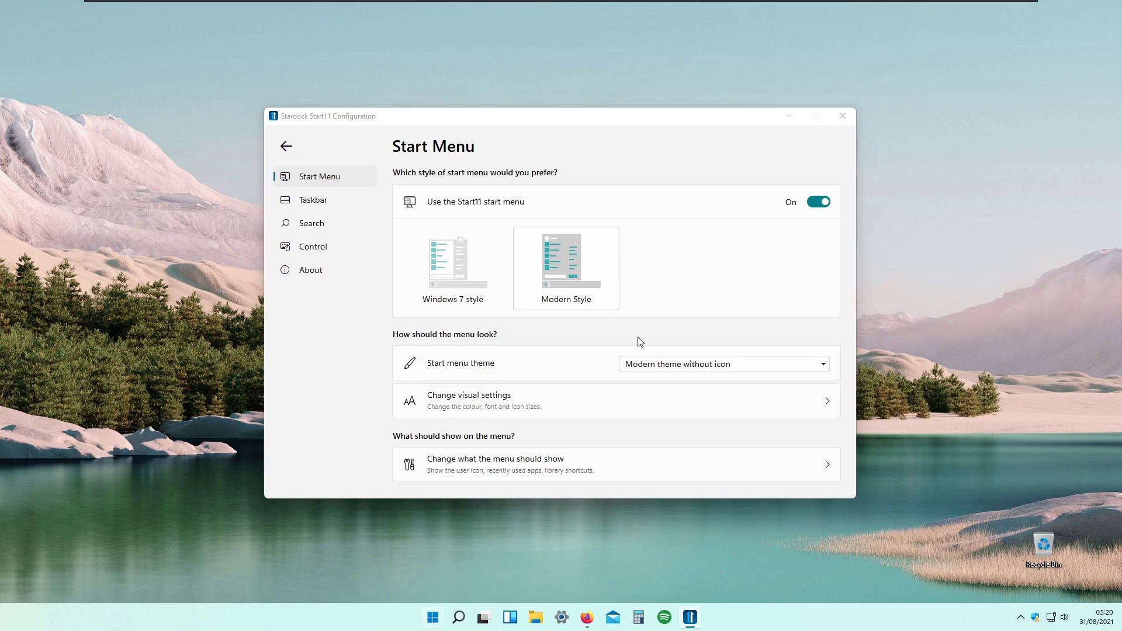
left_click(432, 614)
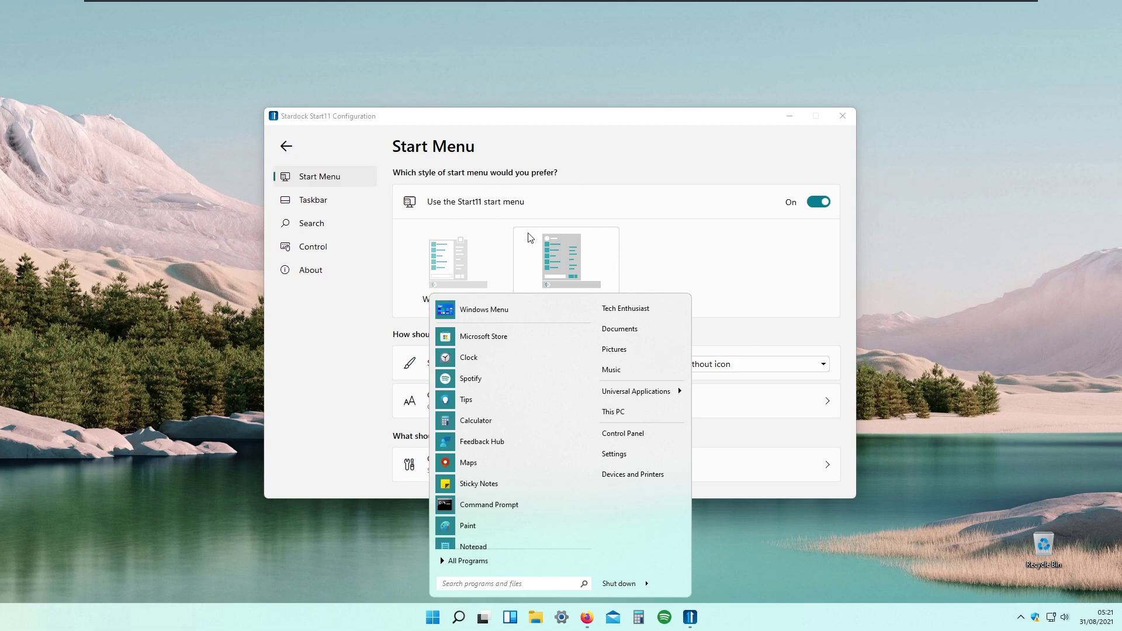
left_click(572, 404)
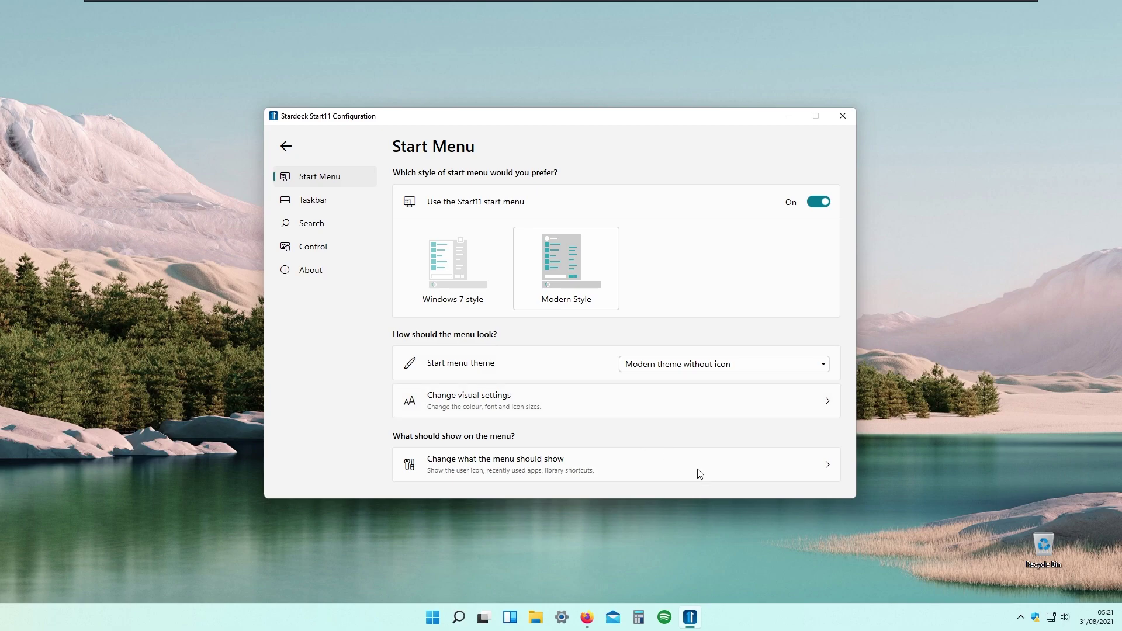
left_click(589, 404)
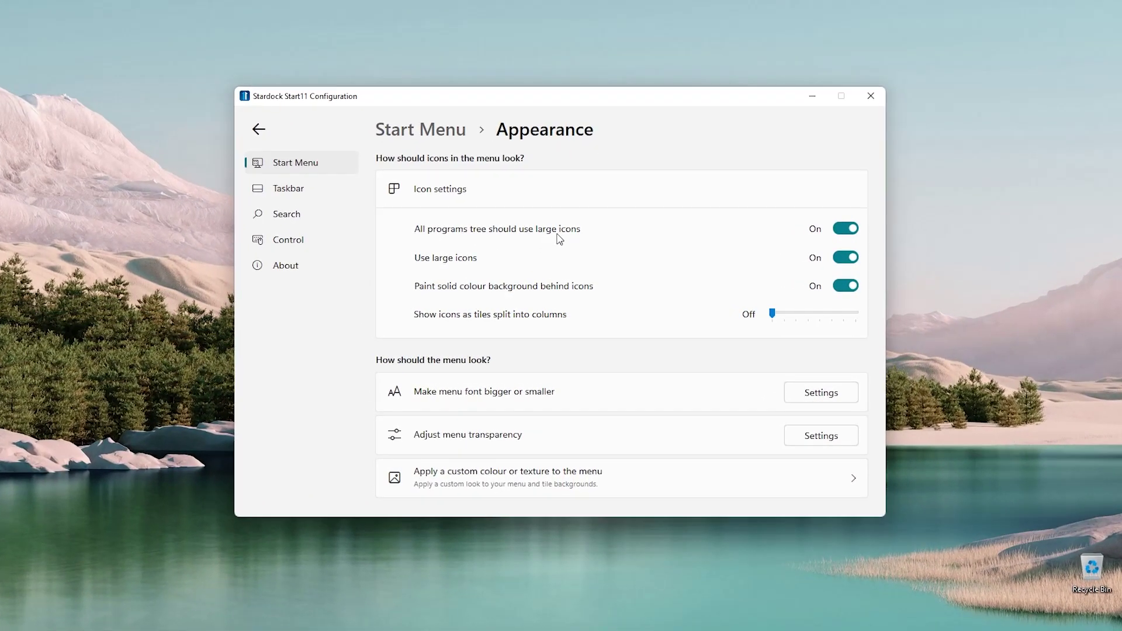
- Preview the menu icons, then turn off the solid colour background behind icons and recheck
key("super")
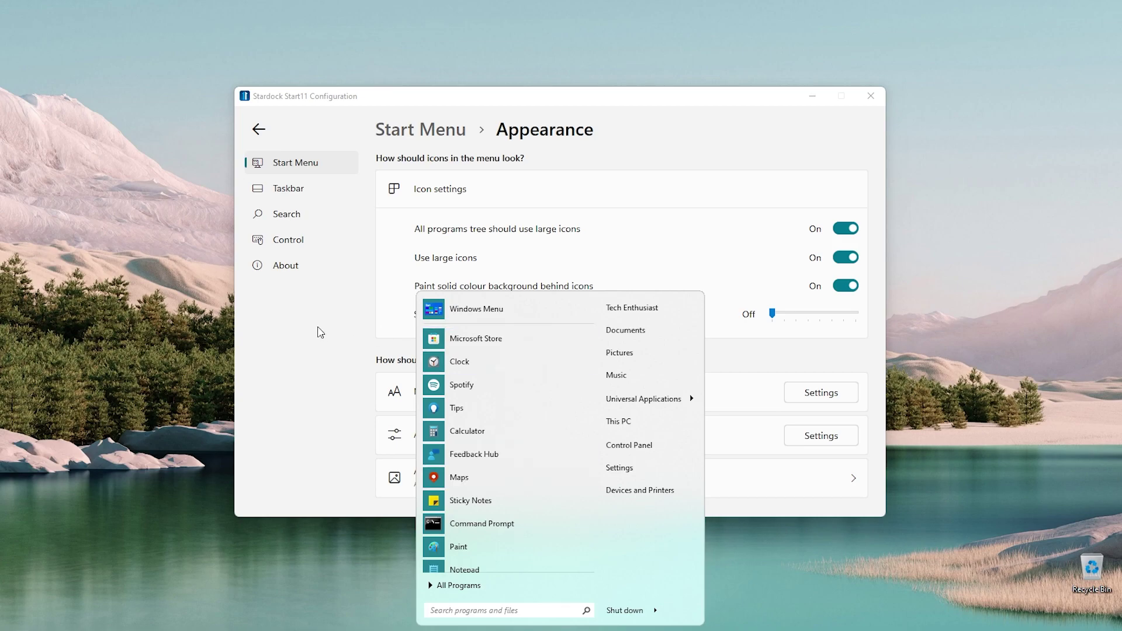
left_click(318, 327)
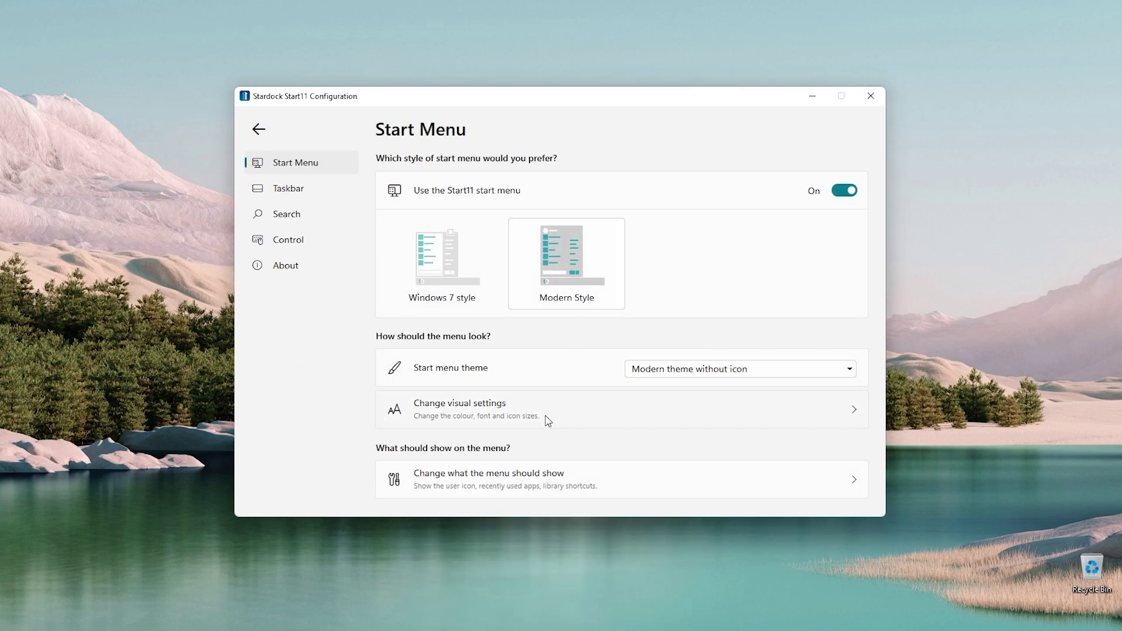
left_click(549, 419)
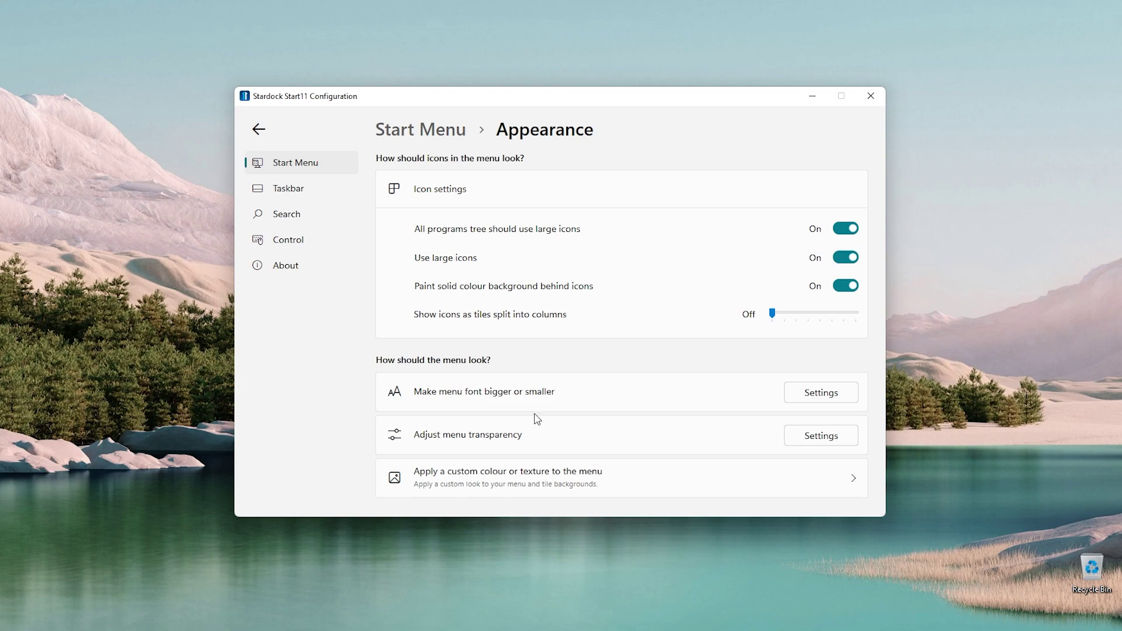
key("super")
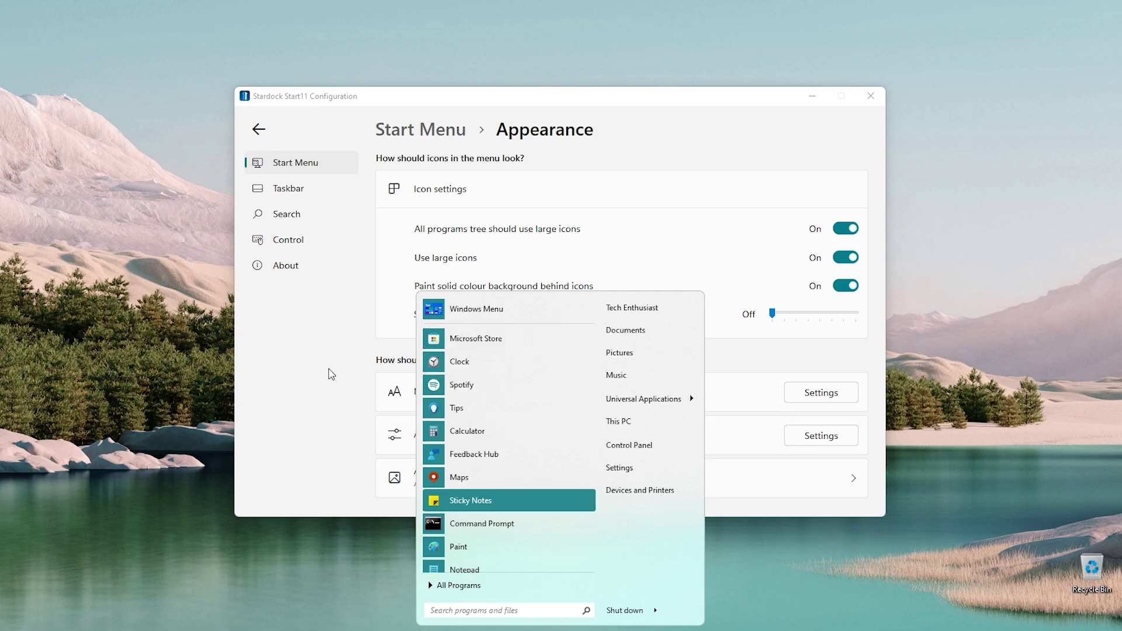
left_click(328, 373)
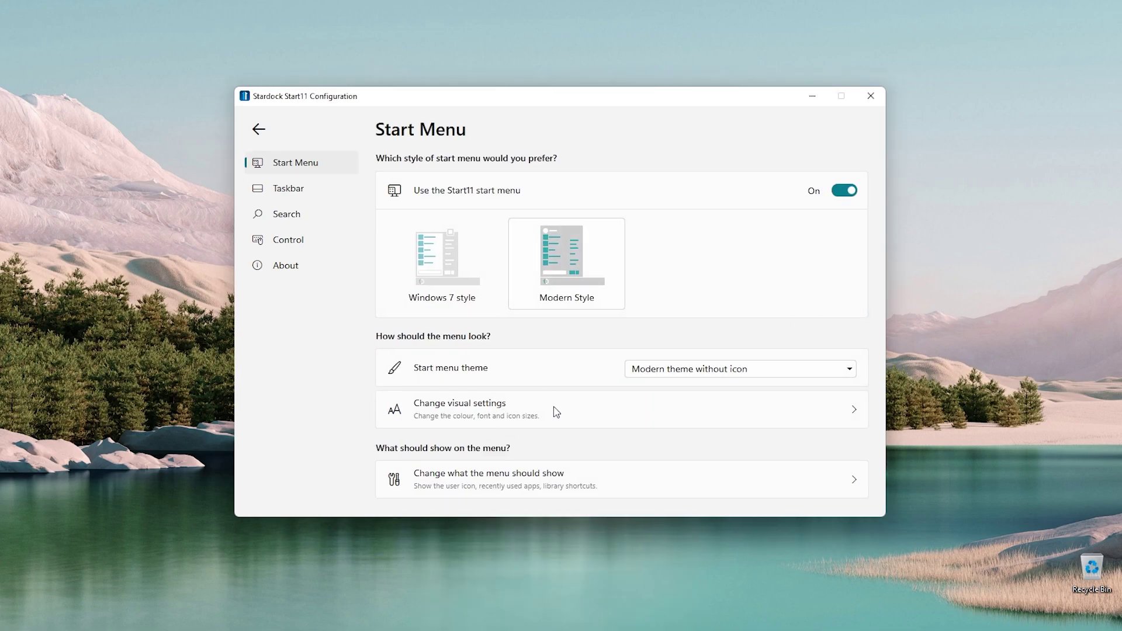
left_click(514, 413)
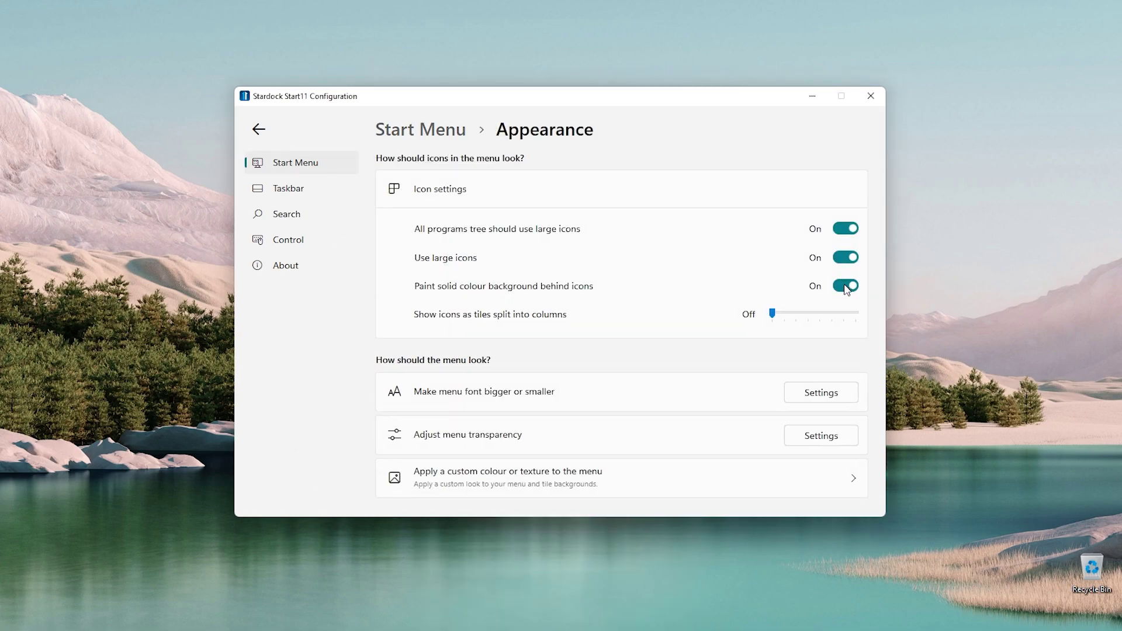
left_click(847, 285)
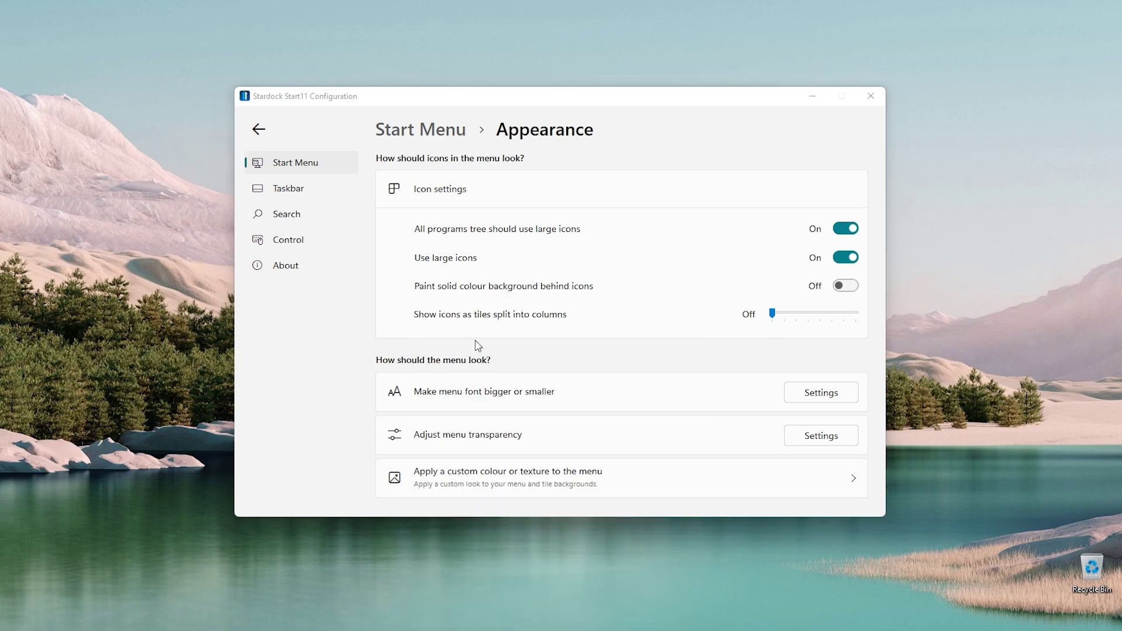
left_click(403, 627)
key("super")
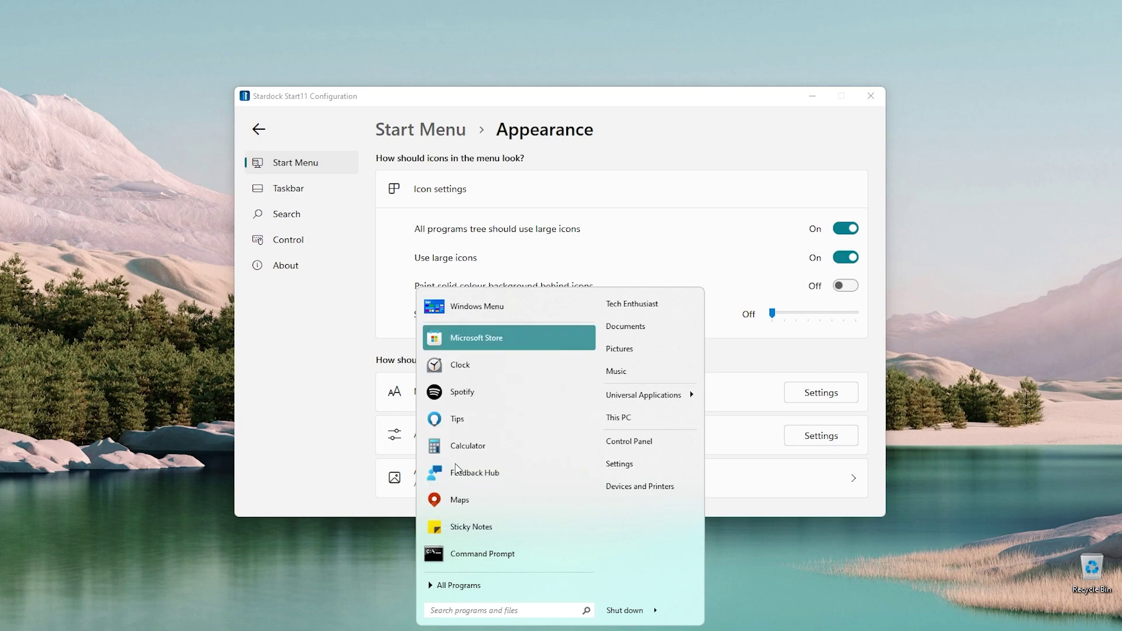
left_click(306, 408)
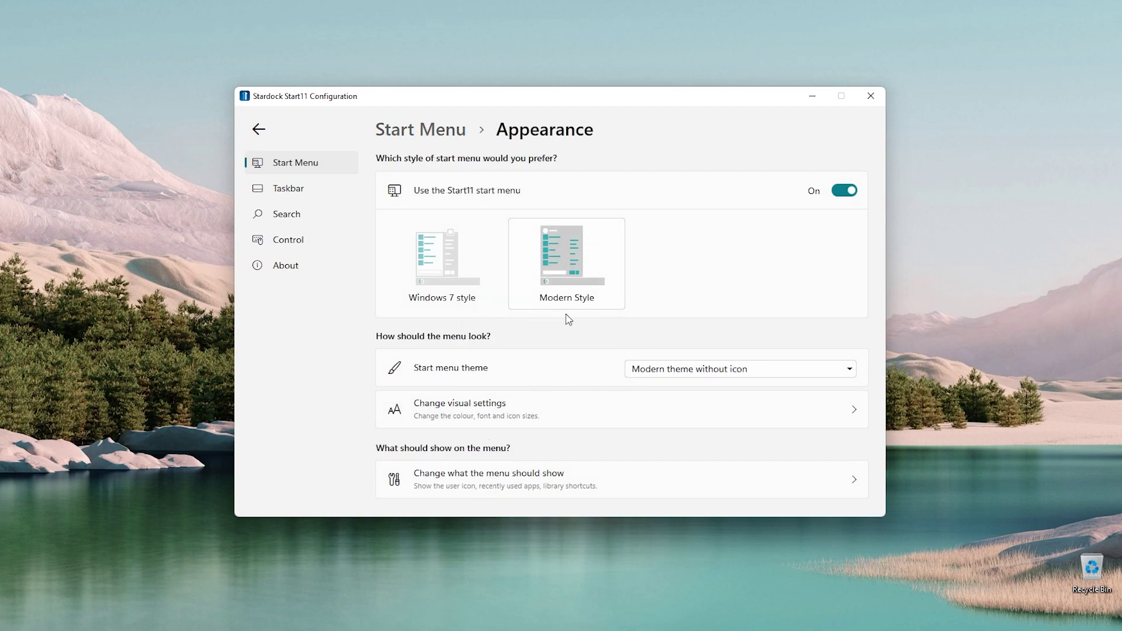
- Try the tiles slider at 5 columns and preview the tile layout
scroll(567, 322, "down", 5)
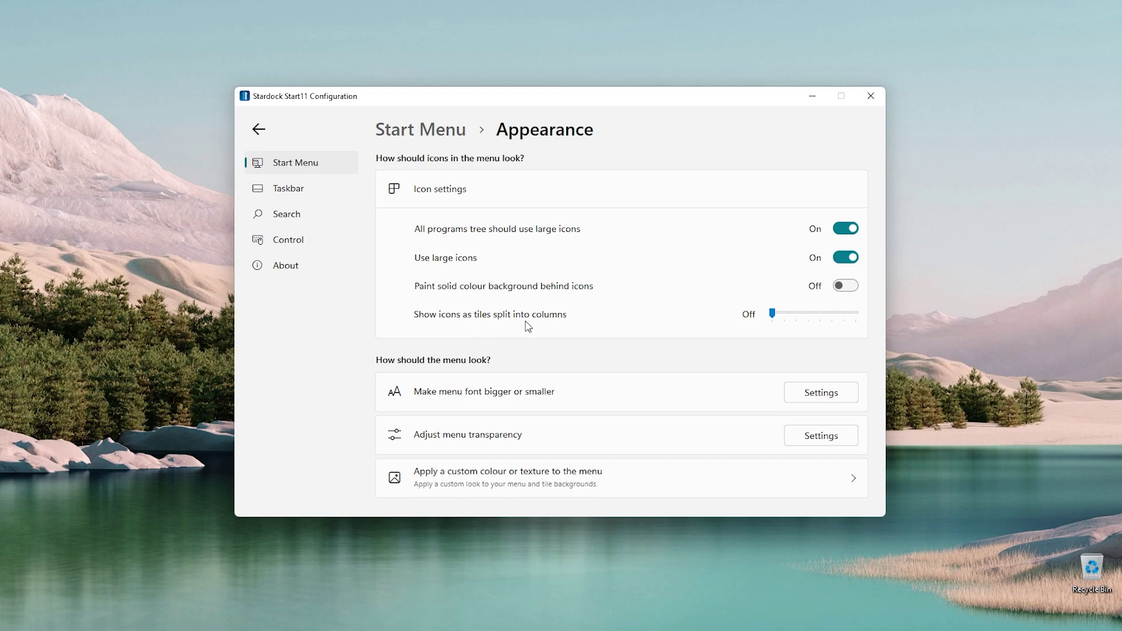
left_click_drag(775, 315, 820, 315)
key("super")
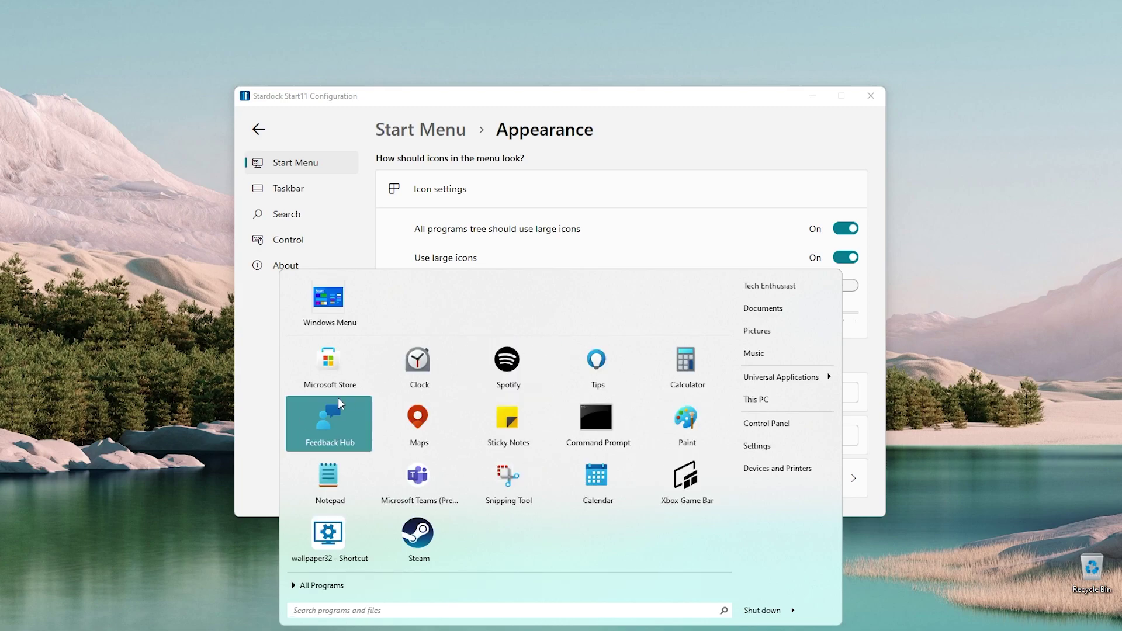
left_click(247, 380)
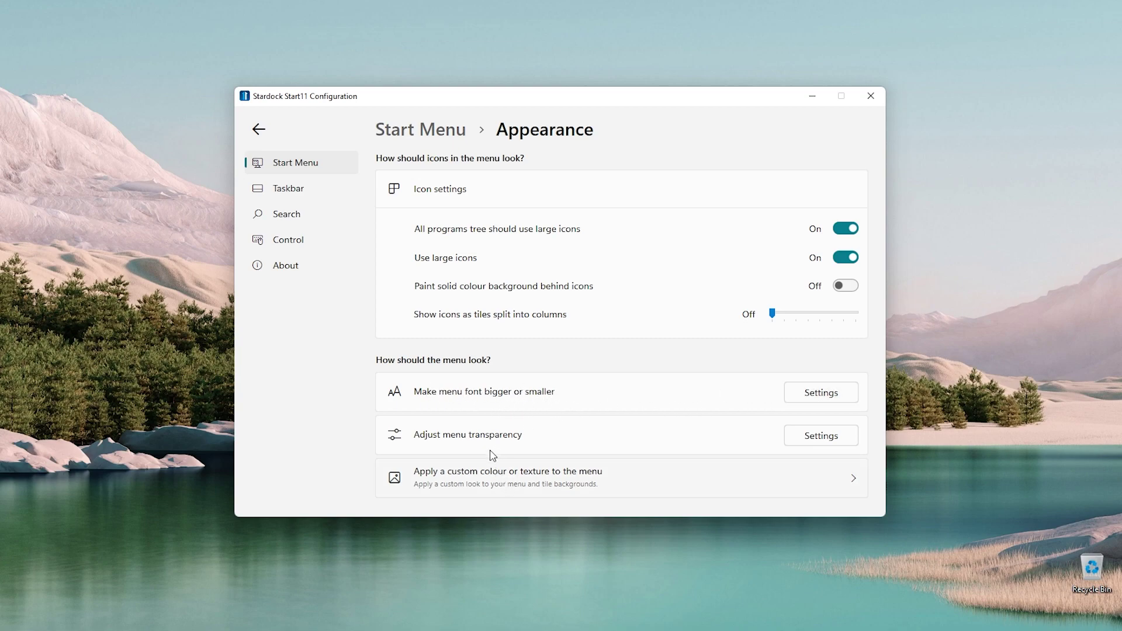
- Lower menu transparency from 94% to 70% solid, preview it, and return to Appearance
left_click(817, 438)
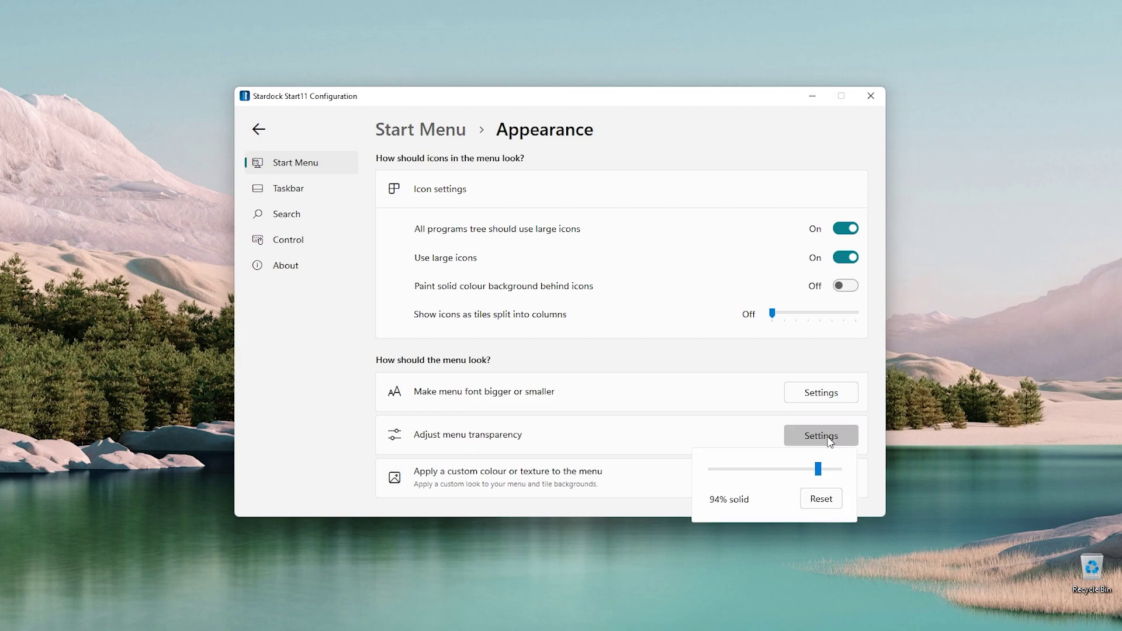
left_click_drag(819, 471, 736, 471)
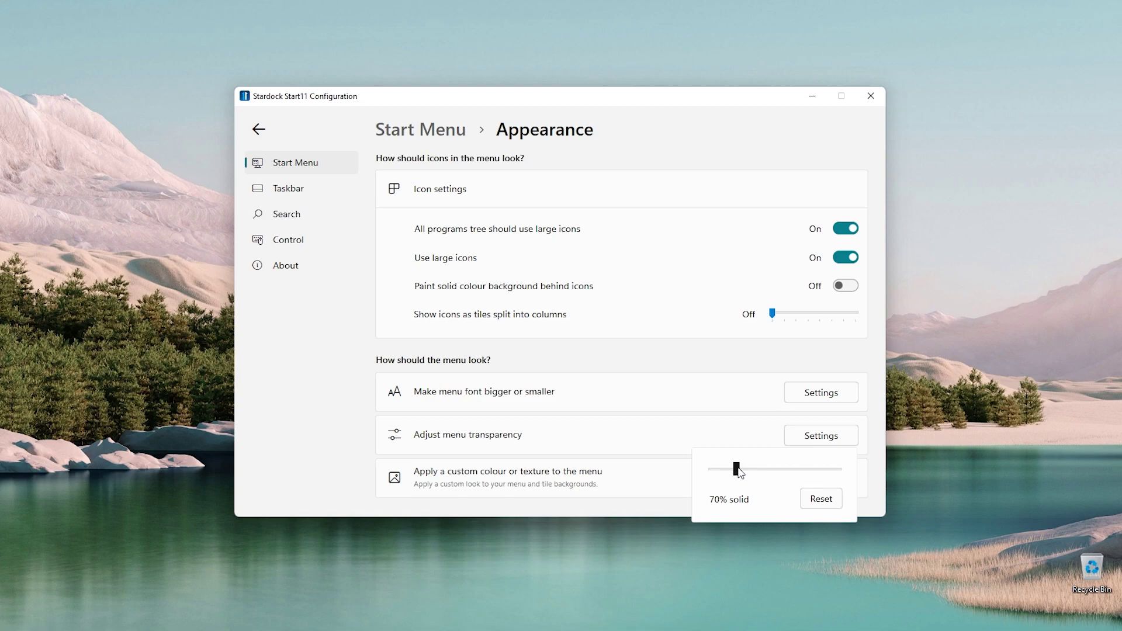
key("Escape")
key("super")
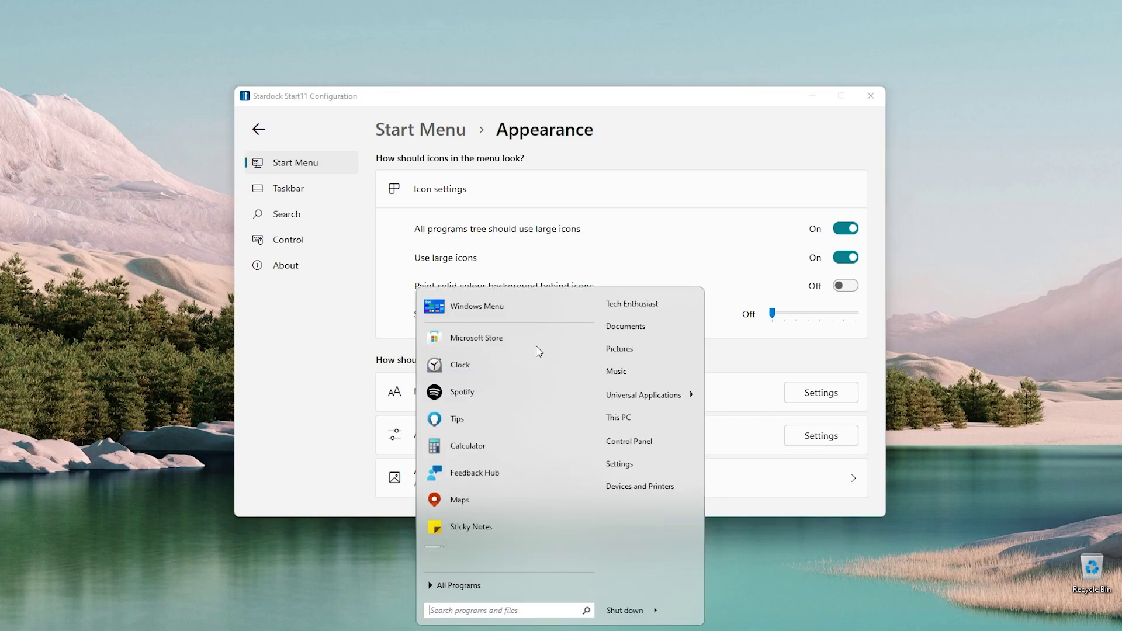
left_click(306, 412)
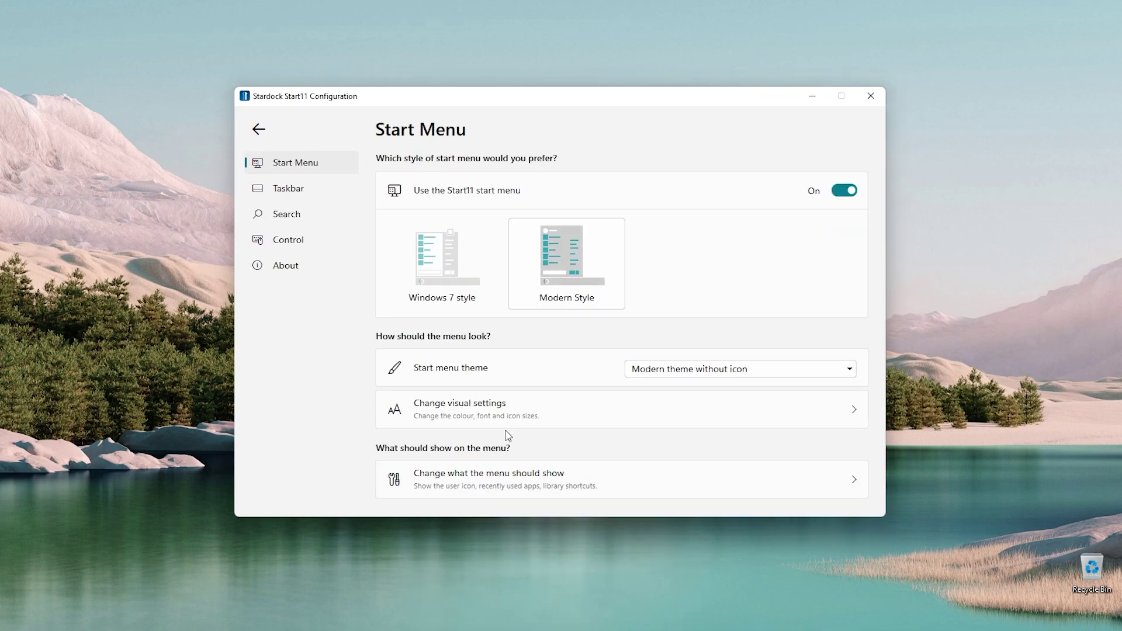
left_click(591, 409)
left_click(566, 420)
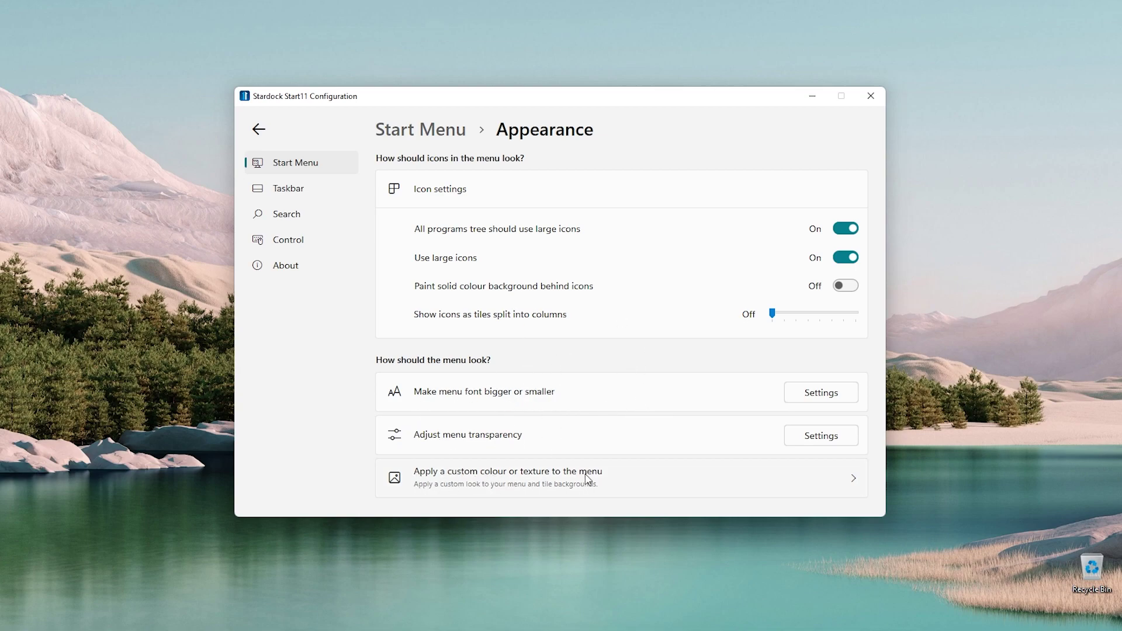
- Enable a custom texture for the menu background and choose Metal
left_click(640, 484)
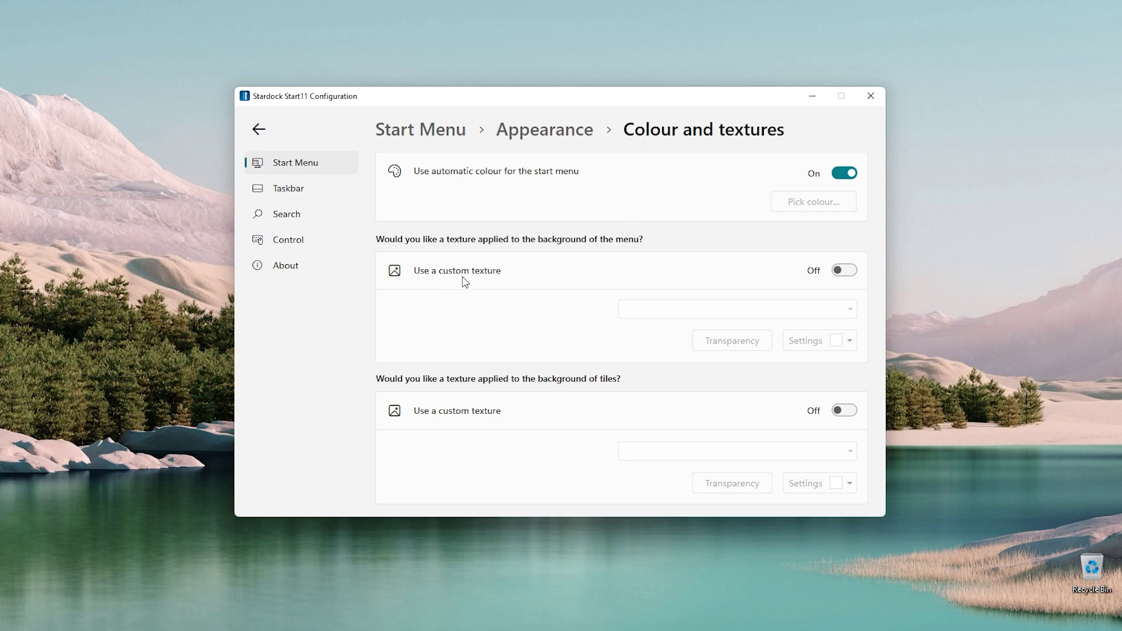
left_click(840, 271)
left_click(850, 310)
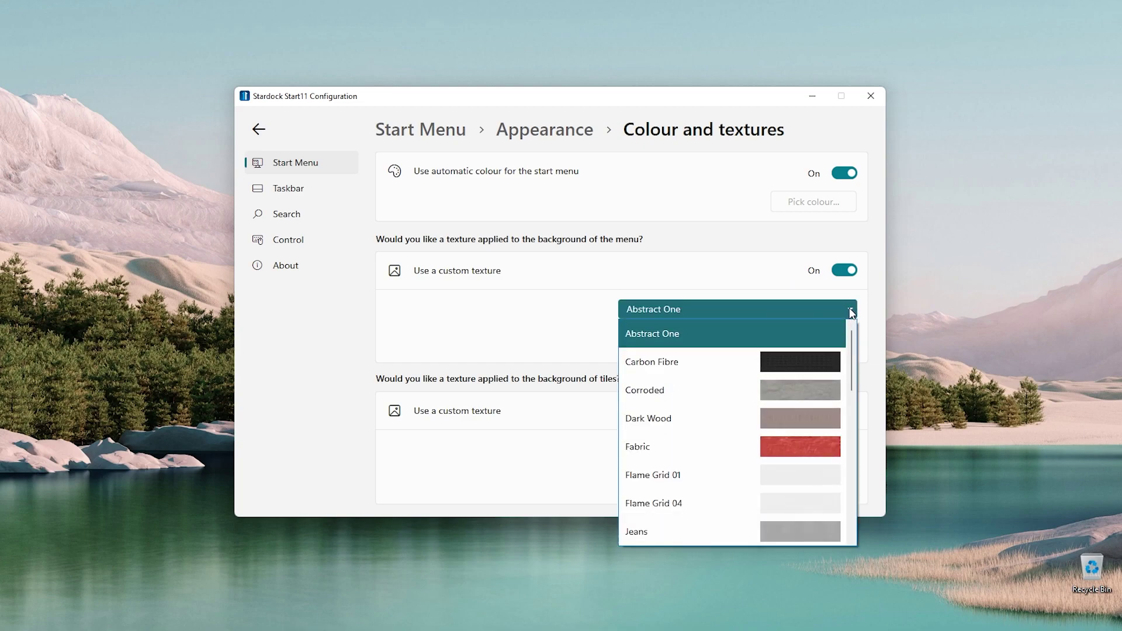
scroll(730, 419, "down", 3)
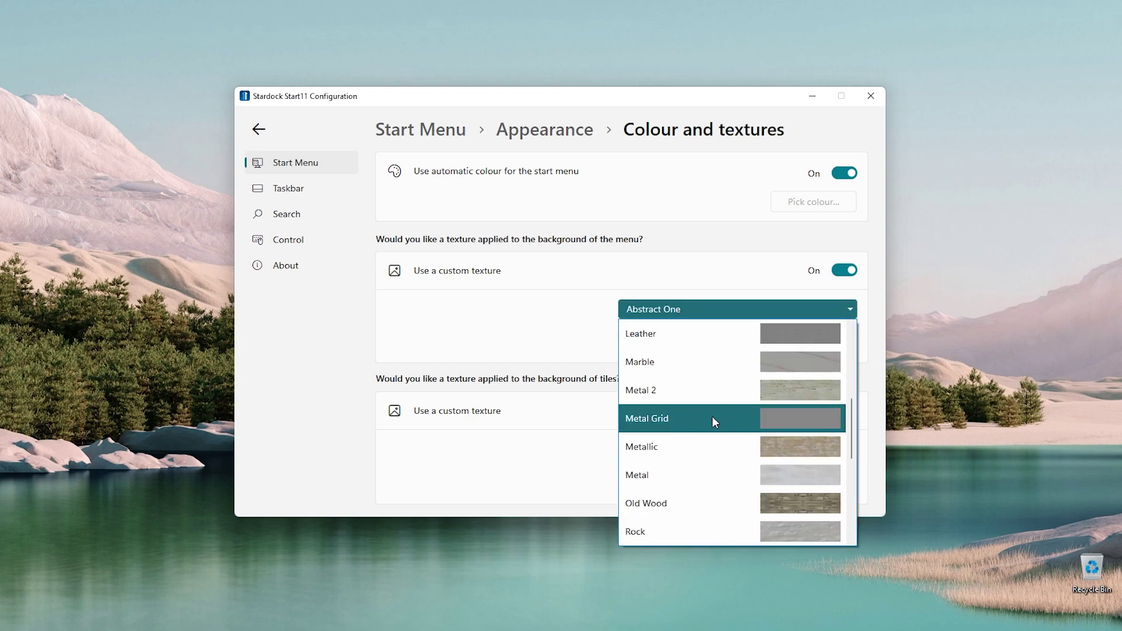
left_click(681, 474)
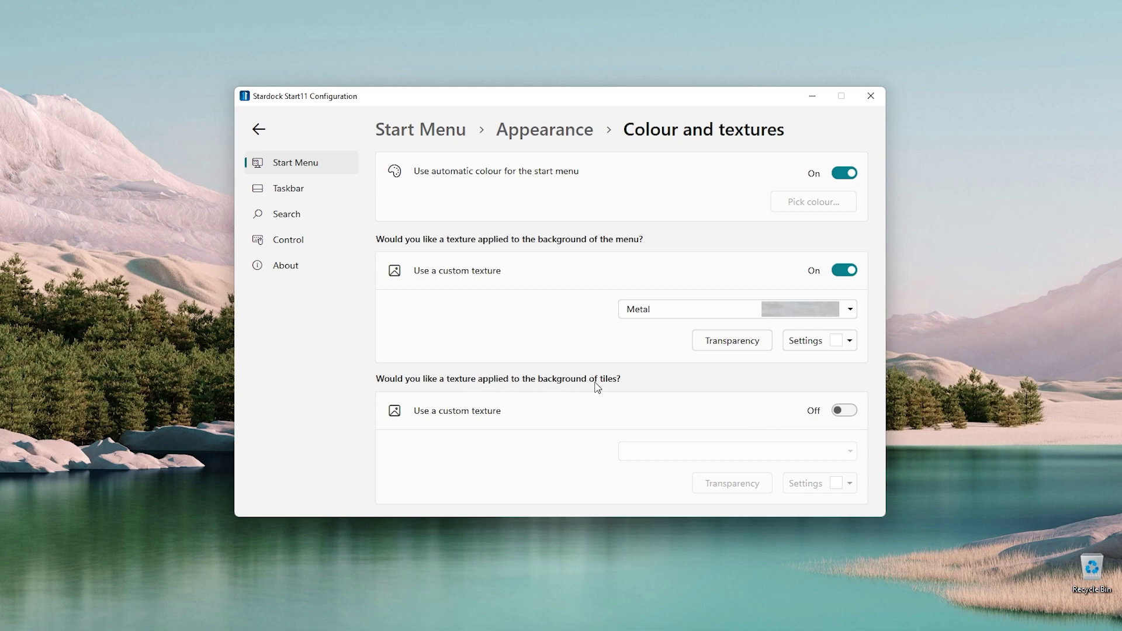
- Give the tiles a Jeans texture and preview the metal-textured menu
left_click(844, 411)
left_click(799, 451)
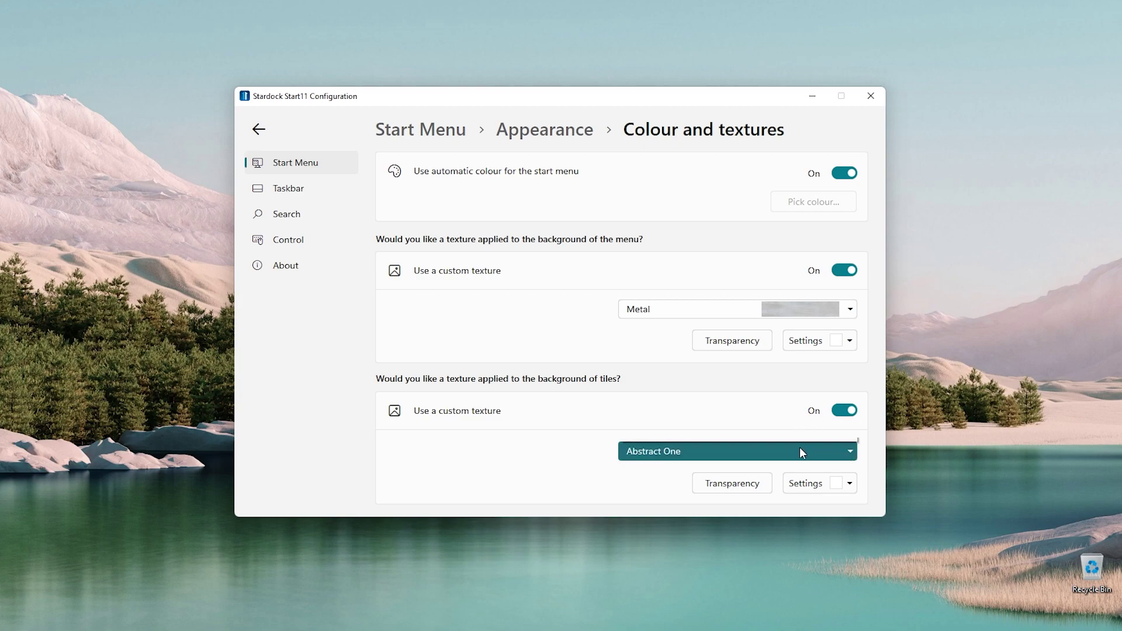
scroll(738, 306, "down", 1)
left_click(766, 345)
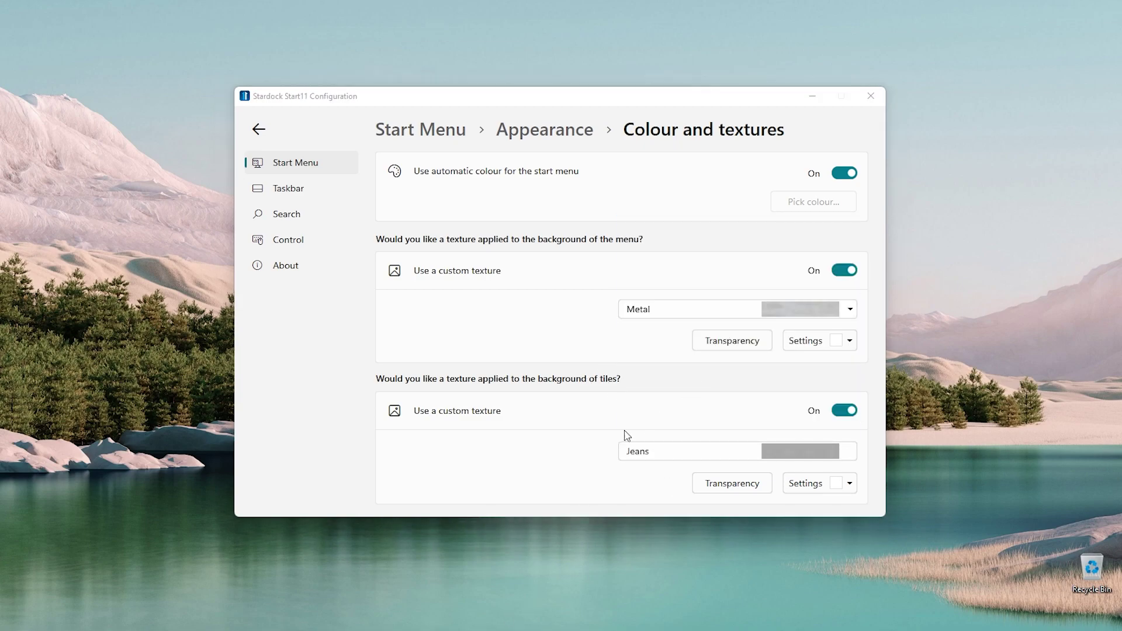
key("super")
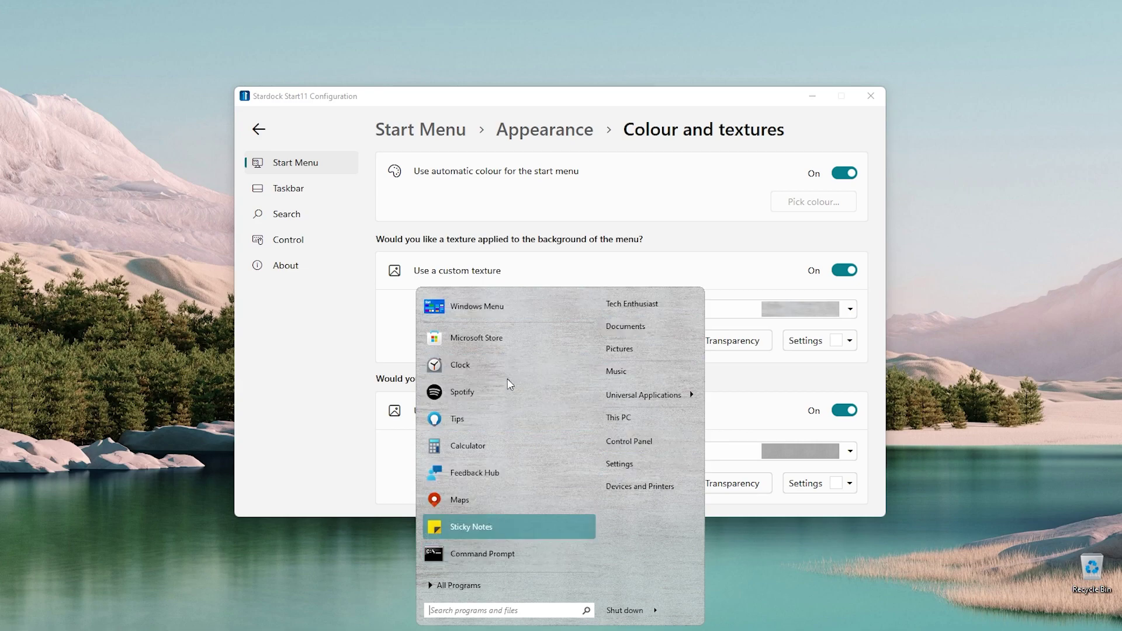
left_click(358, 431)
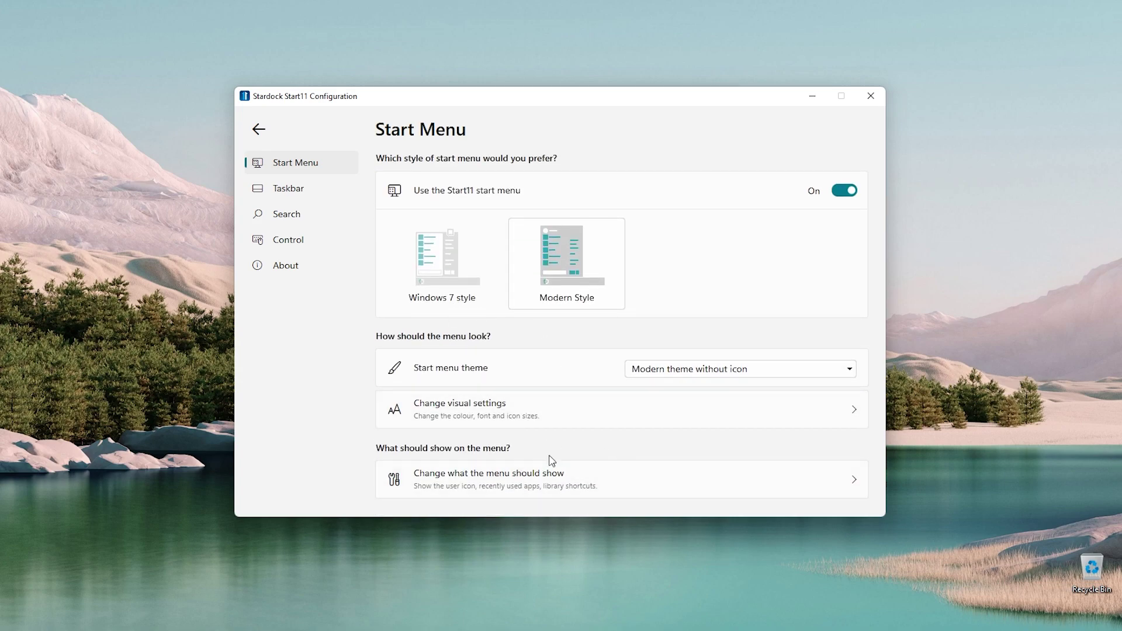
- In the menu contents settings, turn off 'Show recently used applications' and 'Show Desktop and Stardock Fences folders'
left_click(535, 485)
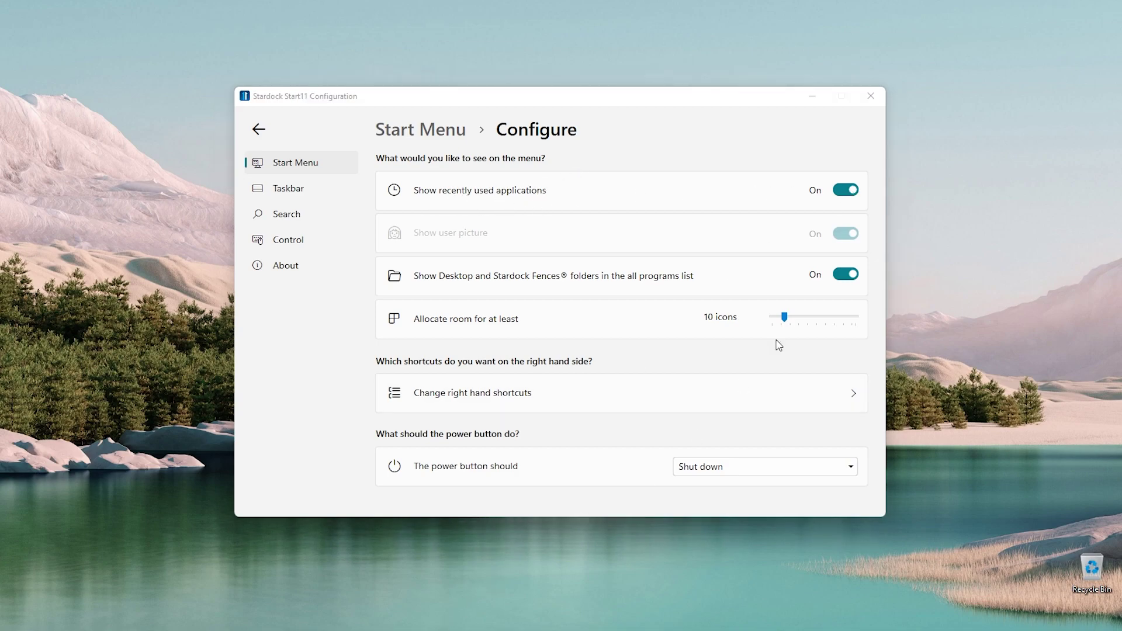
key("super")
key("Escape")
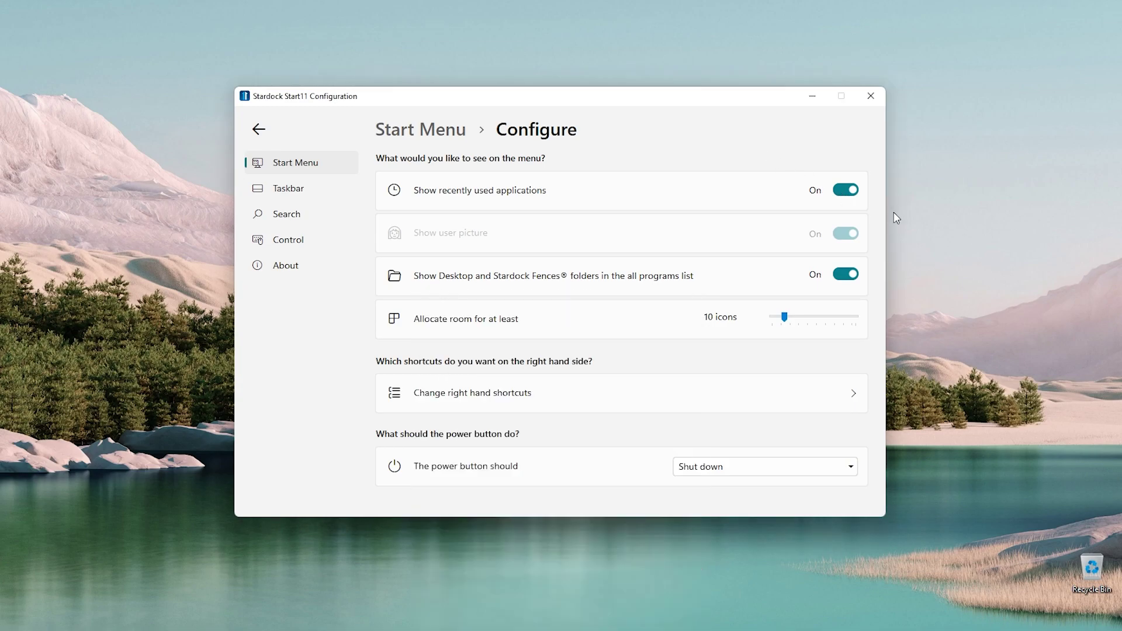
left_click(845, 189)
left_click(851, 279)
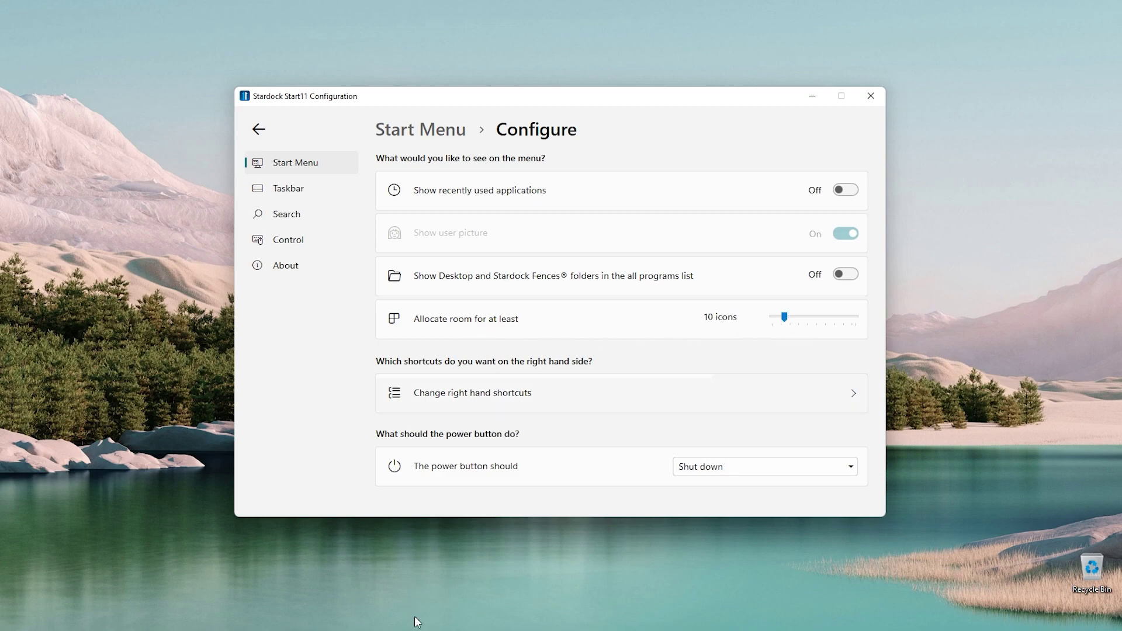
- Preview the updated start menu, then go to the right-hand shortcuts Places list
key("super")
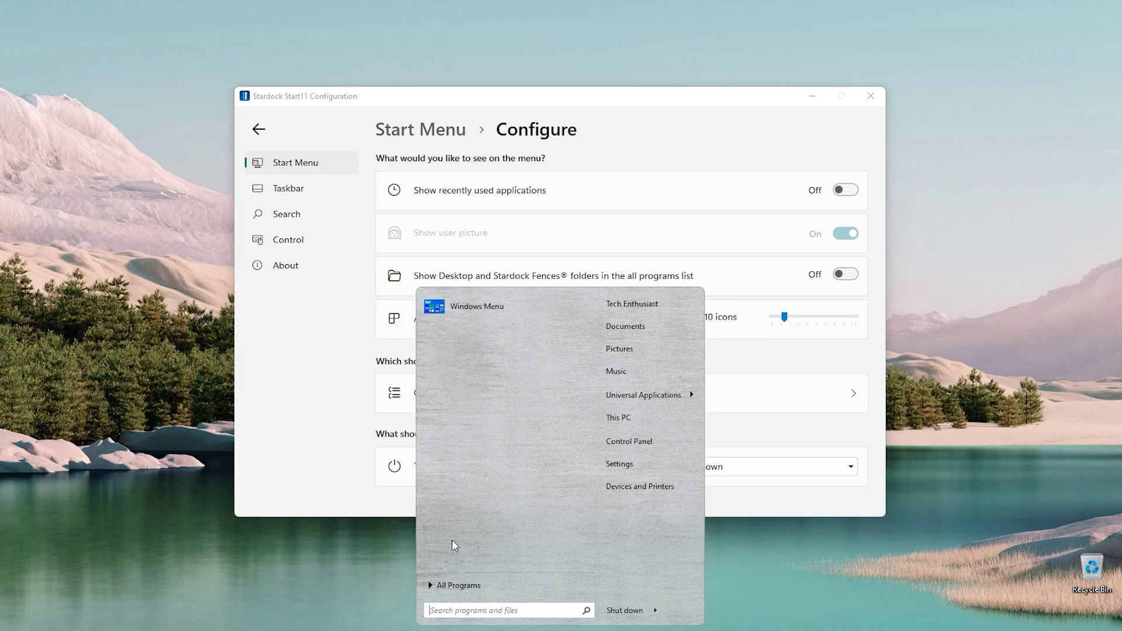
left_click(770, 271)
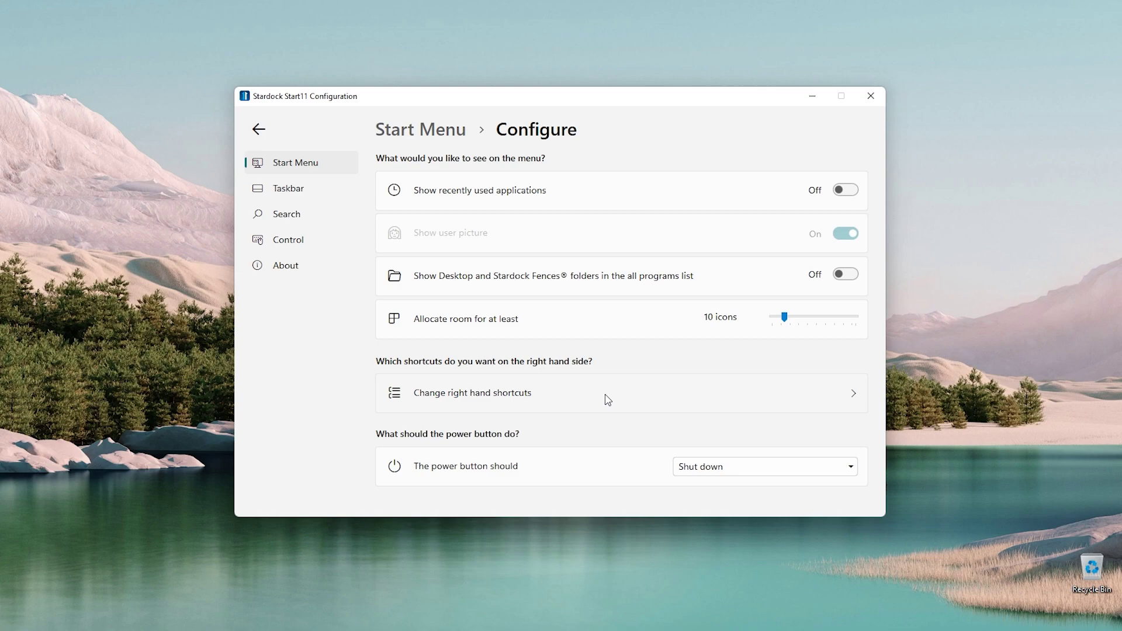
left_click(585, 405)
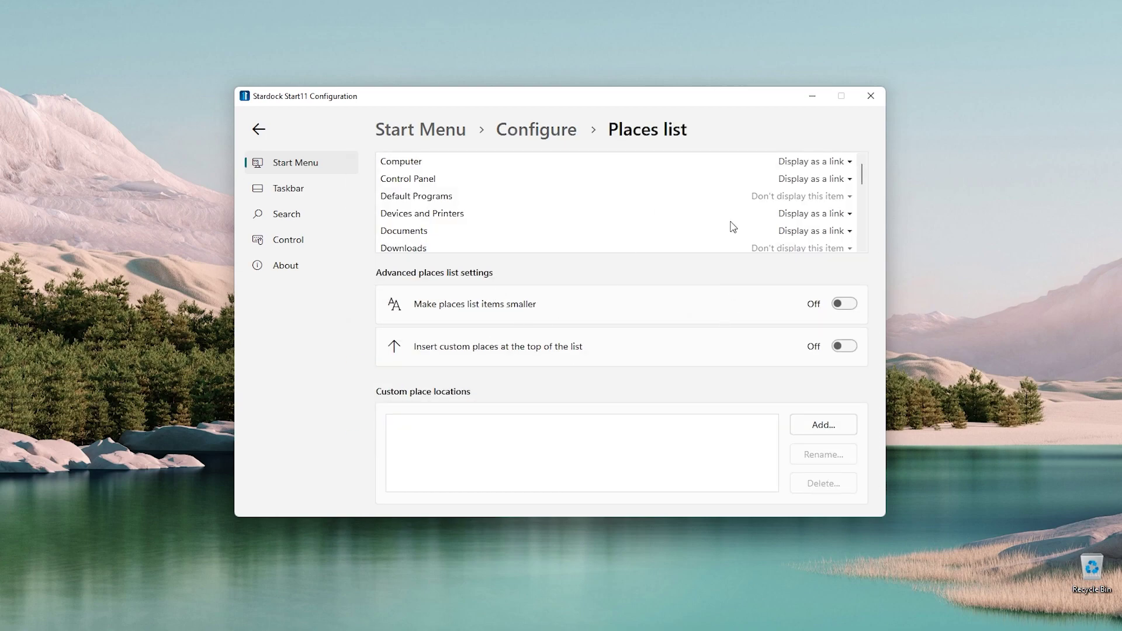
- Back on the start menu page, leave the power button action as Shut down, then go to Taskbar settings
left_click(268, 120)
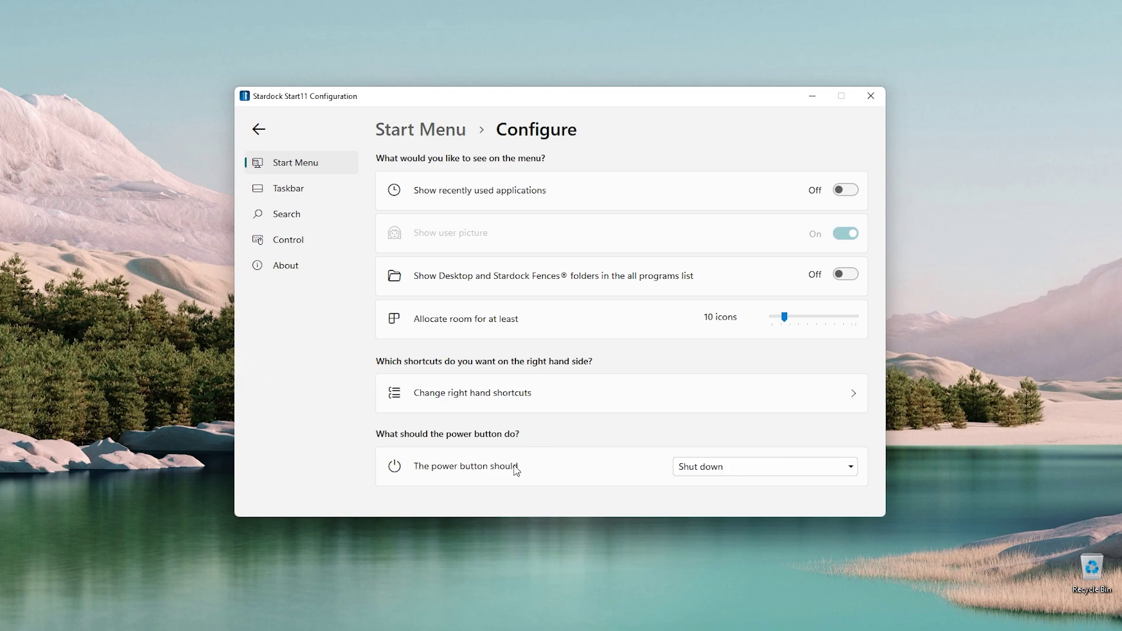
left_click(721, 466)
key("Down")
key("Down")
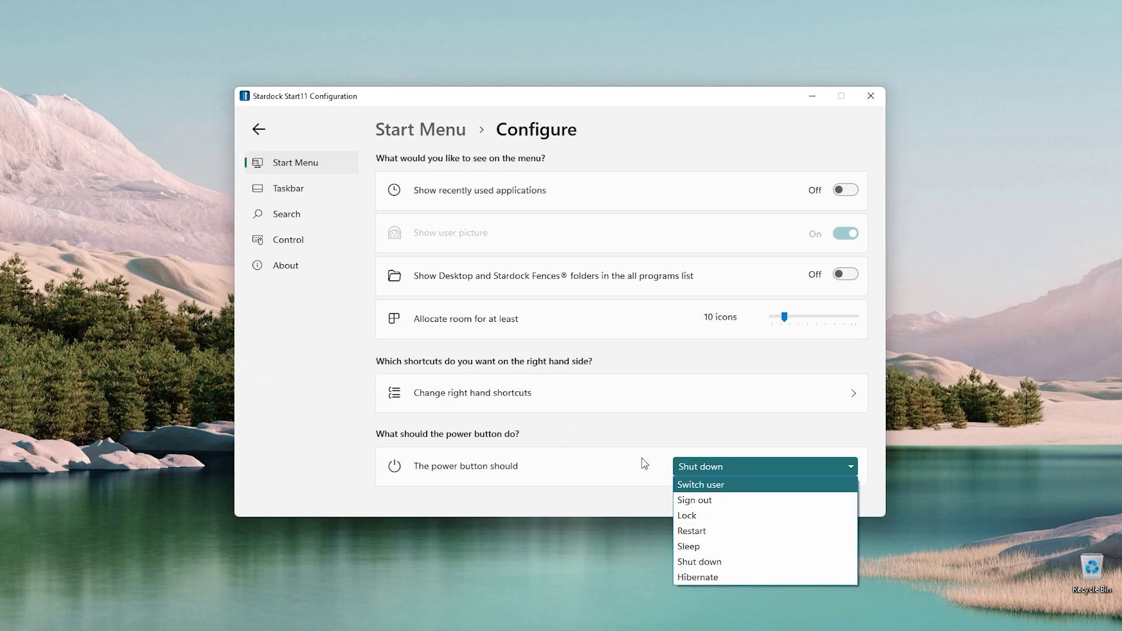
left_click(684, 472)
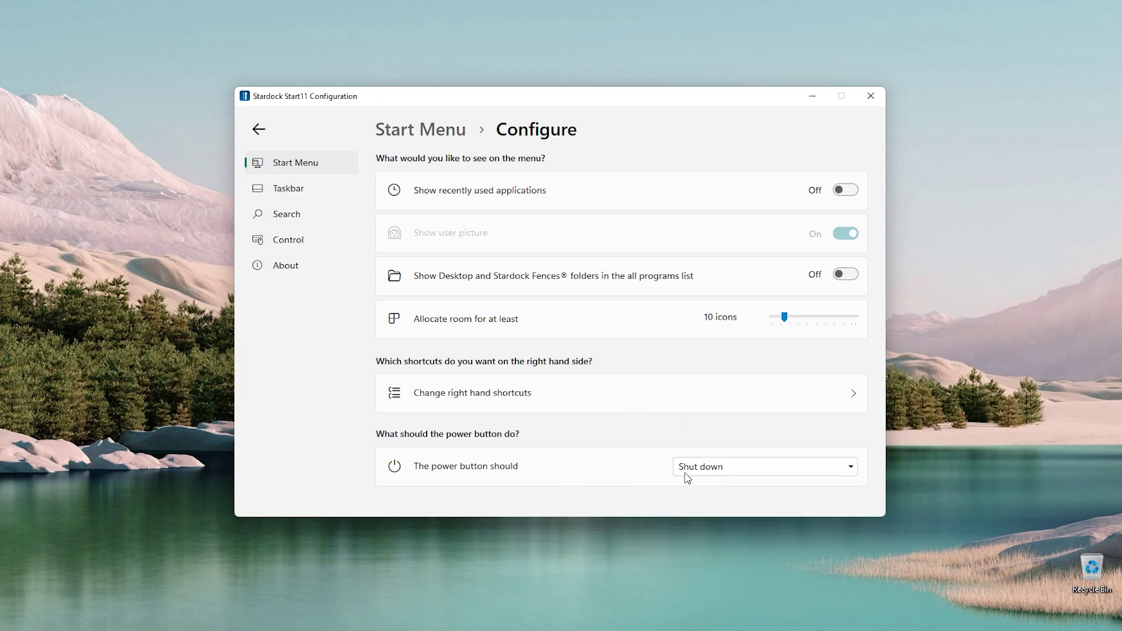
left_click(336, 193)
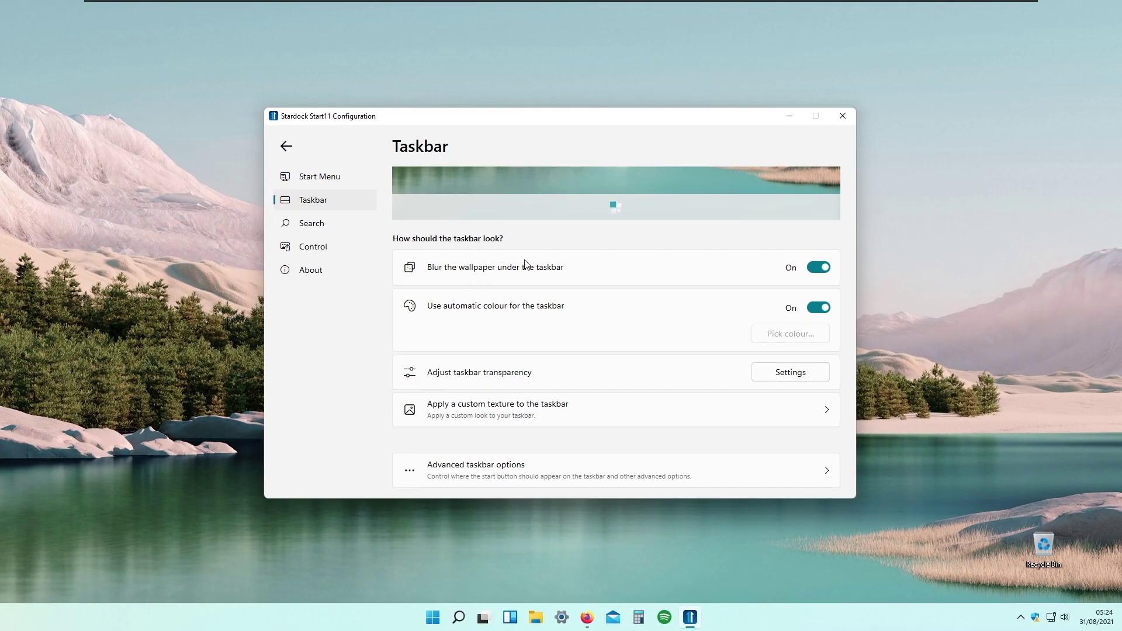
- Toggle wallpaper blur and automatic taskbar colour off and back on, leaving both On
left_click(818, 267)
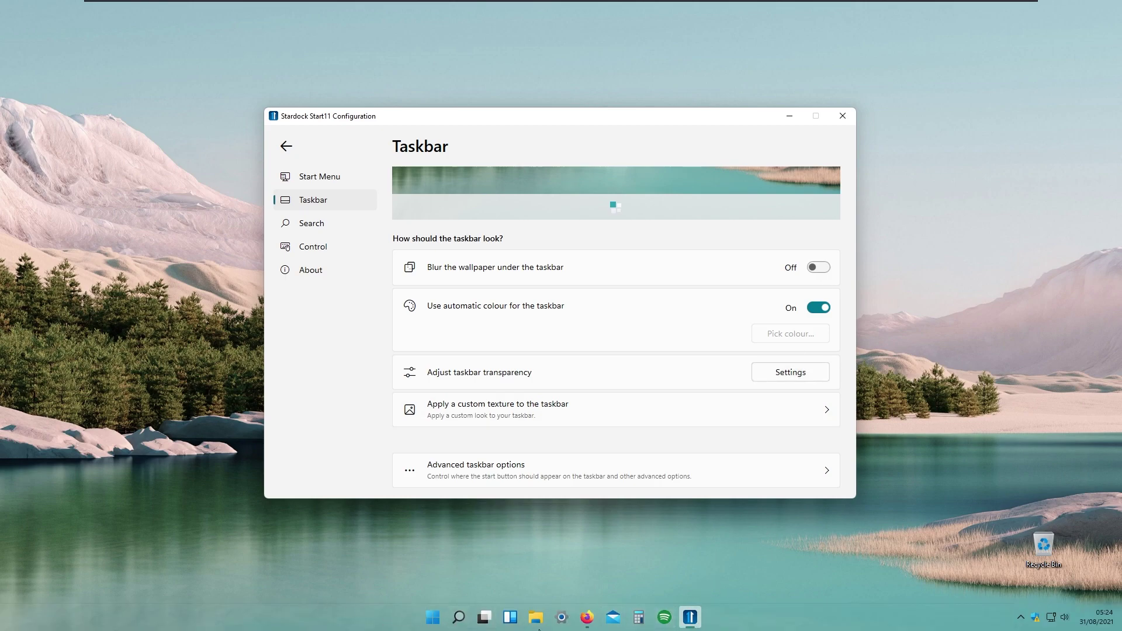
left_click(819, 269)
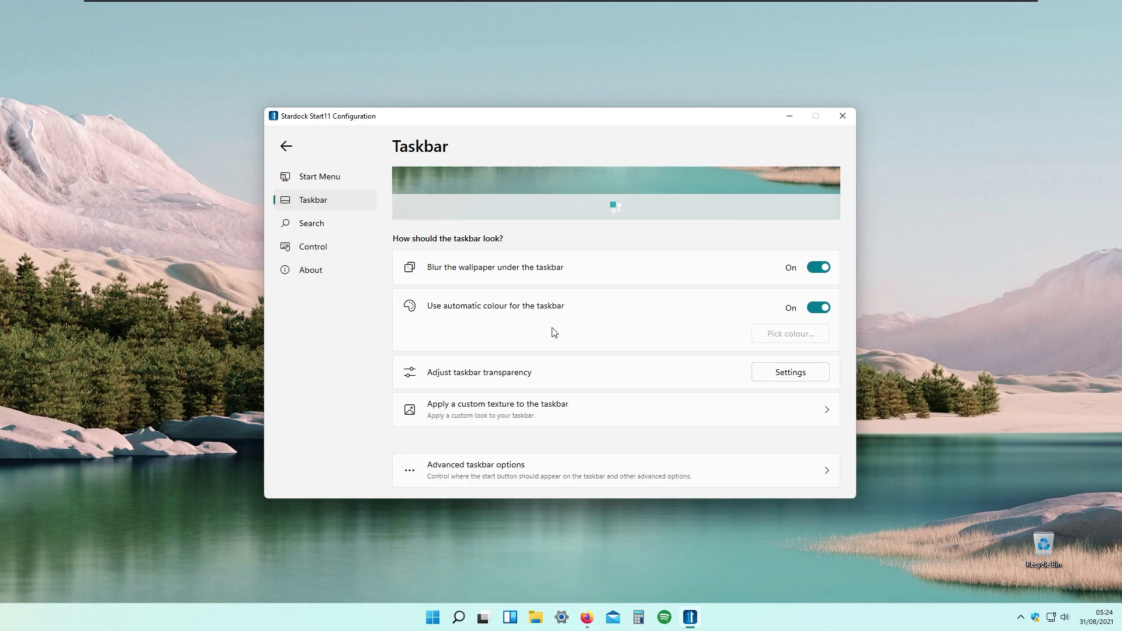
left_click(812, 312)
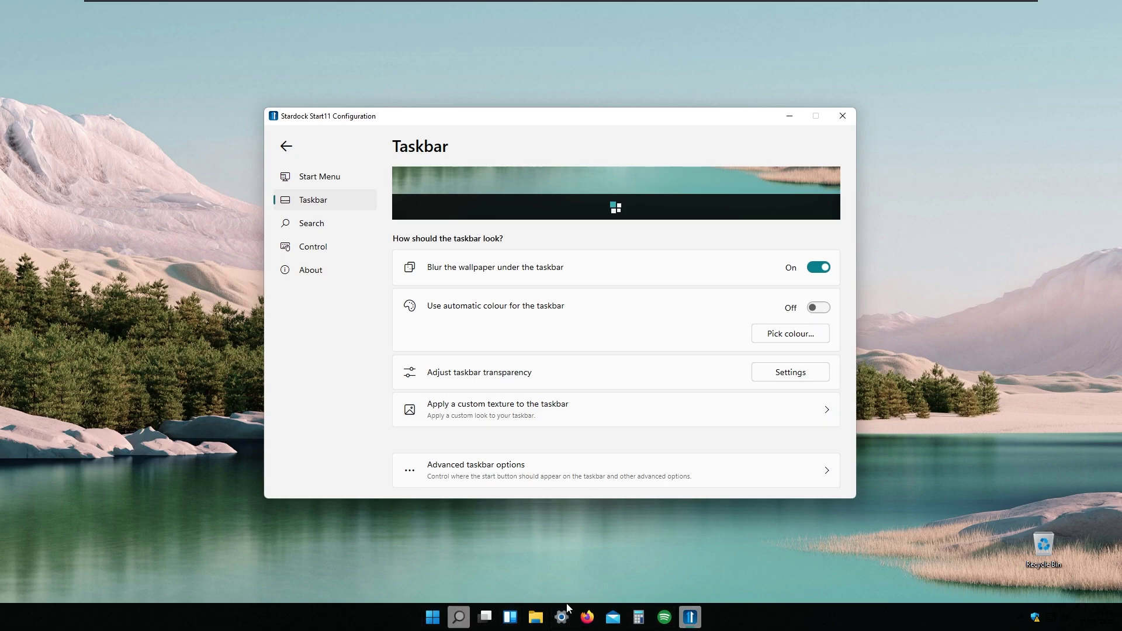
left_click(819, 310)
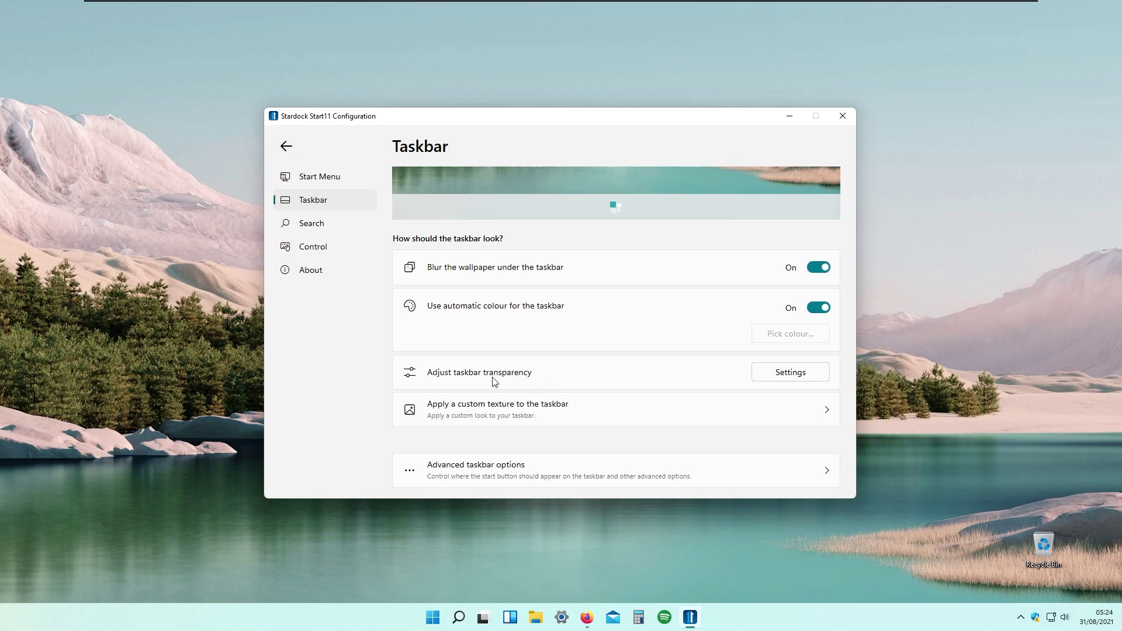
- Lower the taskbar transparency setting from 50% to 10% solid
left_click(788, 380)
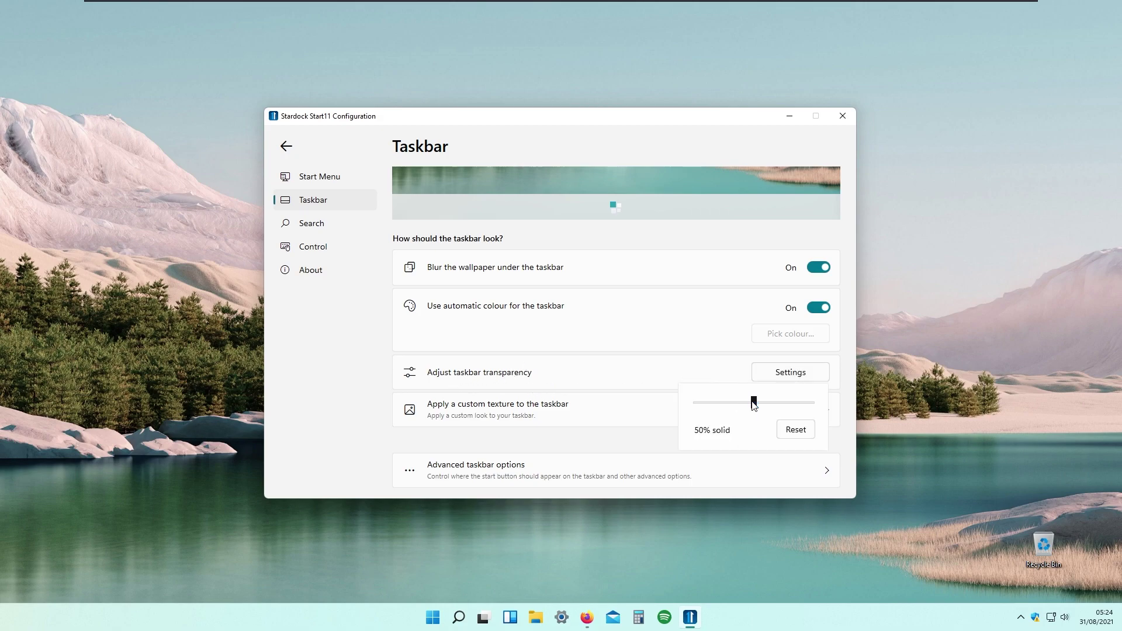
left_click_drag(754, 403, 708, 403)
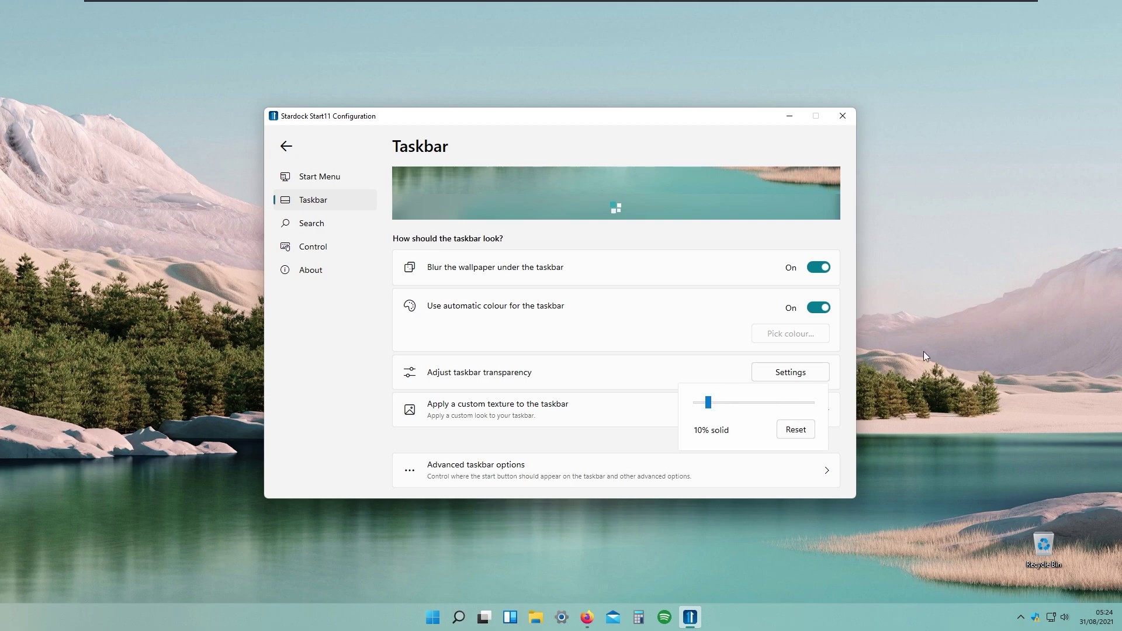
left_click(592, 380)
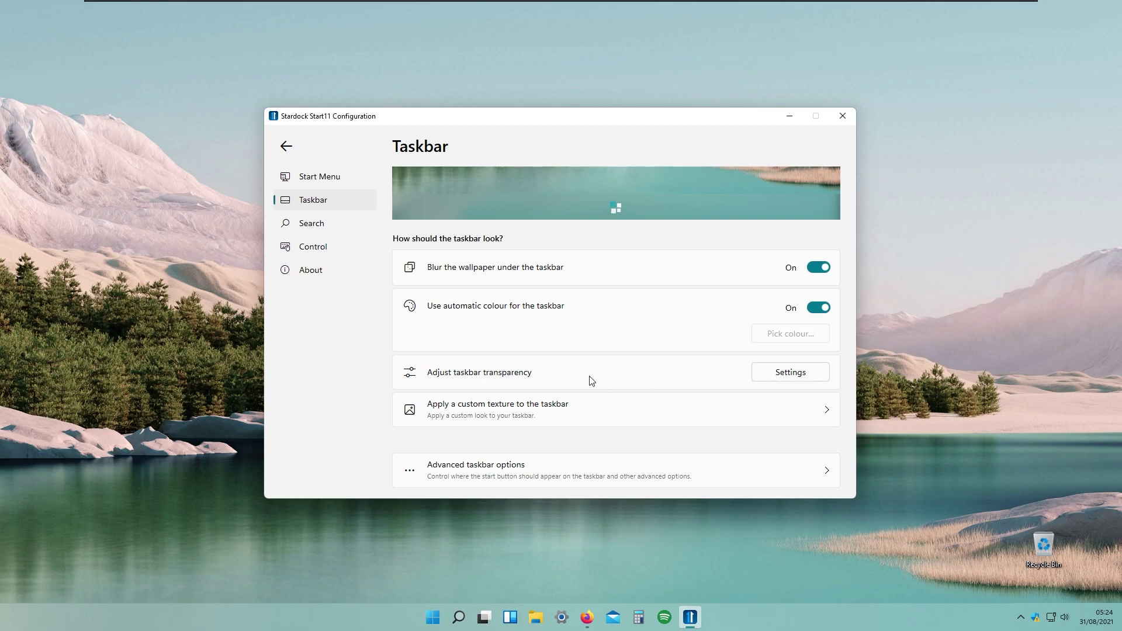
left_click(548, 416)
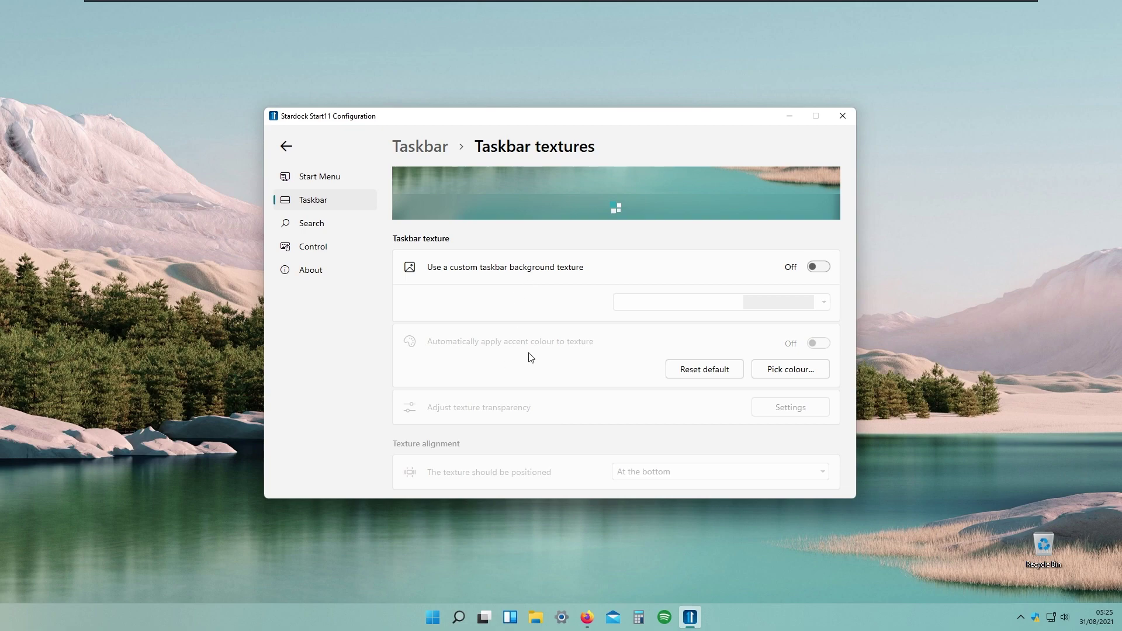
left_click(433, 617)
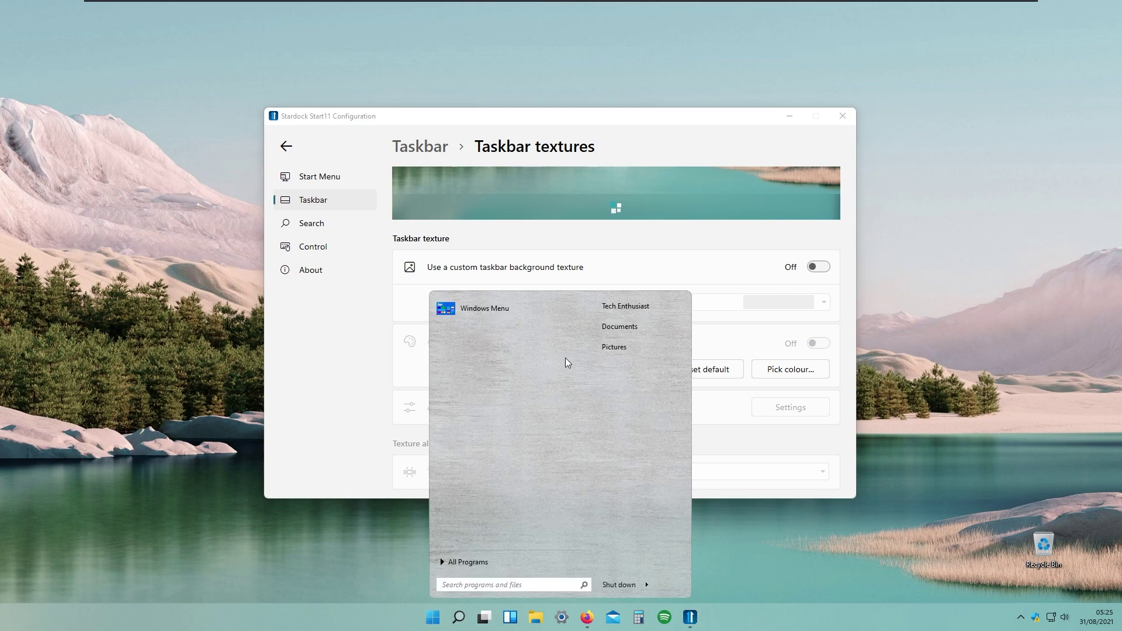
left_click(353, 408)
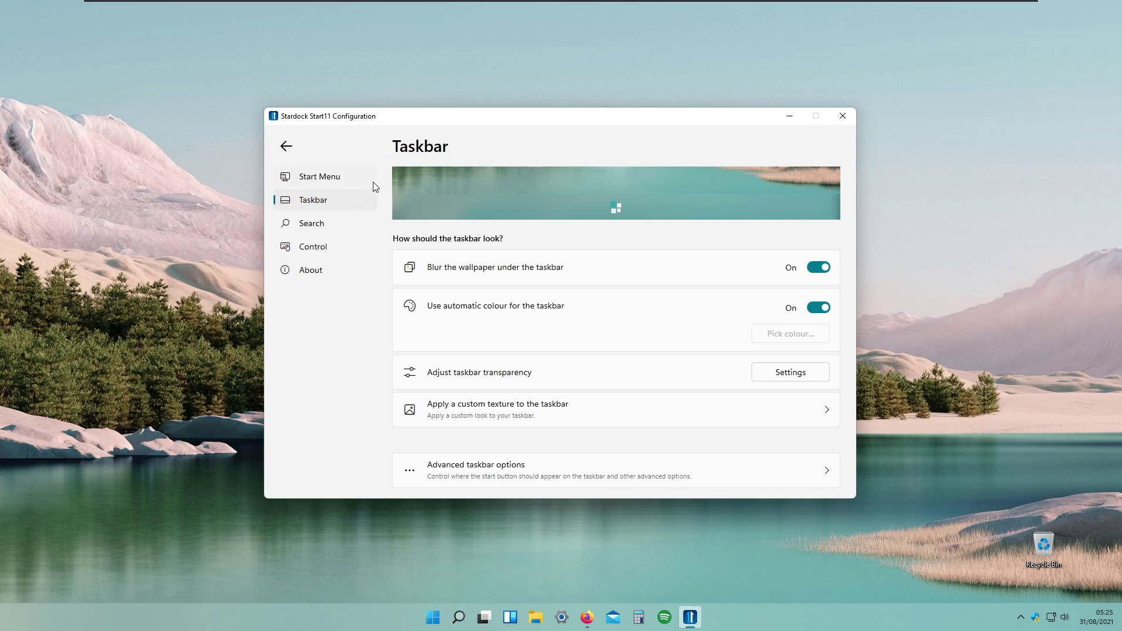
- In advanced taskbar options, move the start button to the taskbar's left edge and test it
left_click(547, 479)
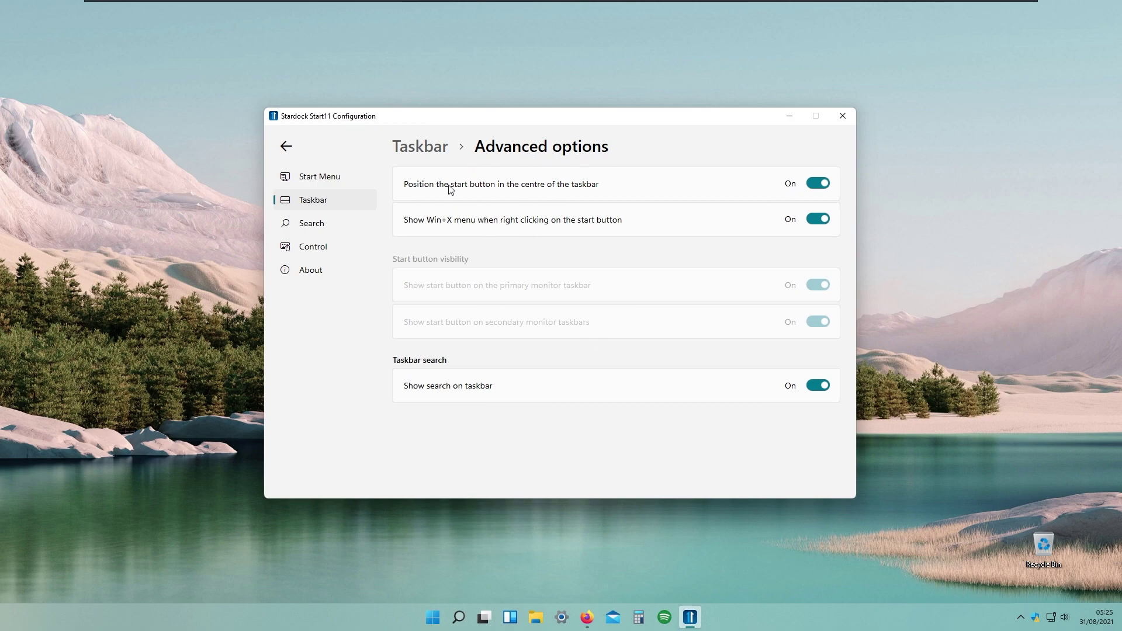
left_click(818, 185)
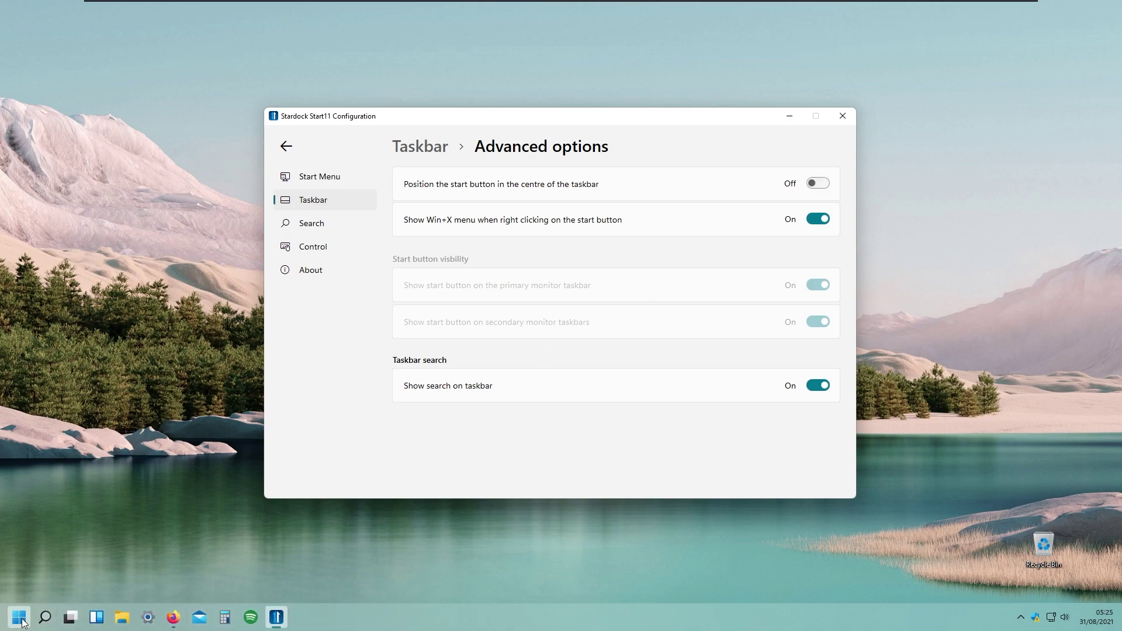
left_click(21, 620)
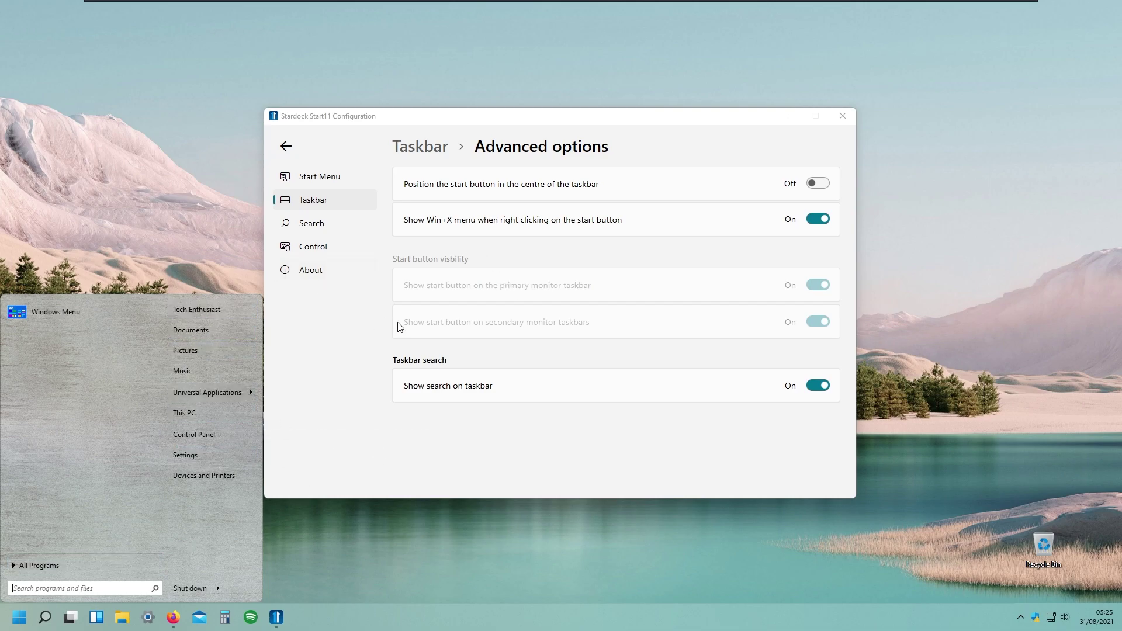
left_click(314, 200)
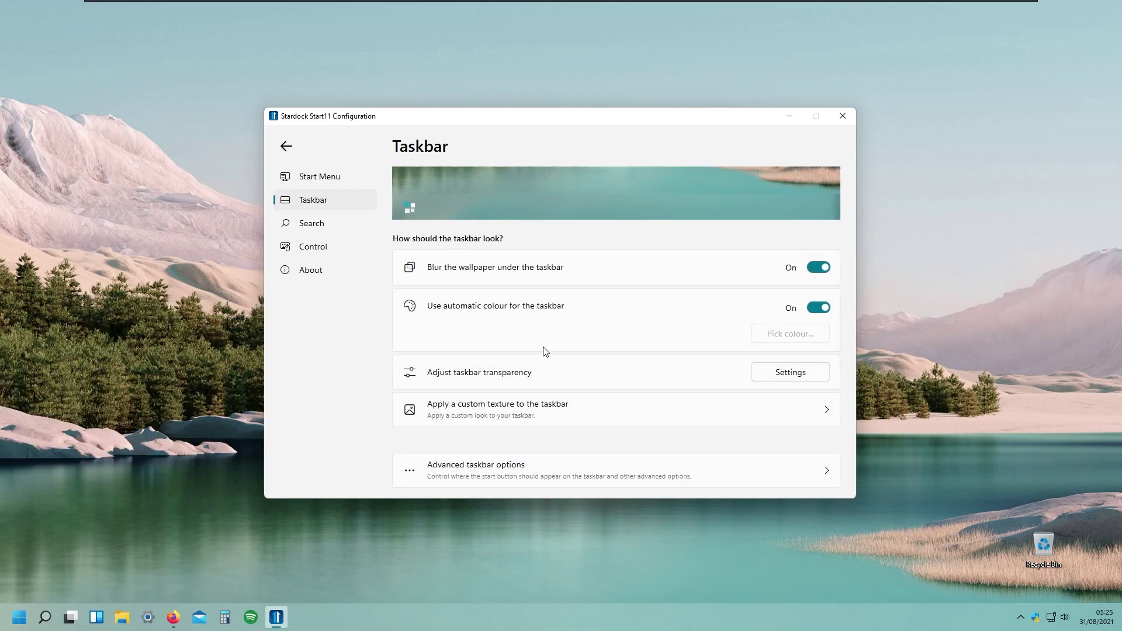
- Enable 'Show Win+X menu when right clicking on the start button' and verify it
left_click(533, 465)
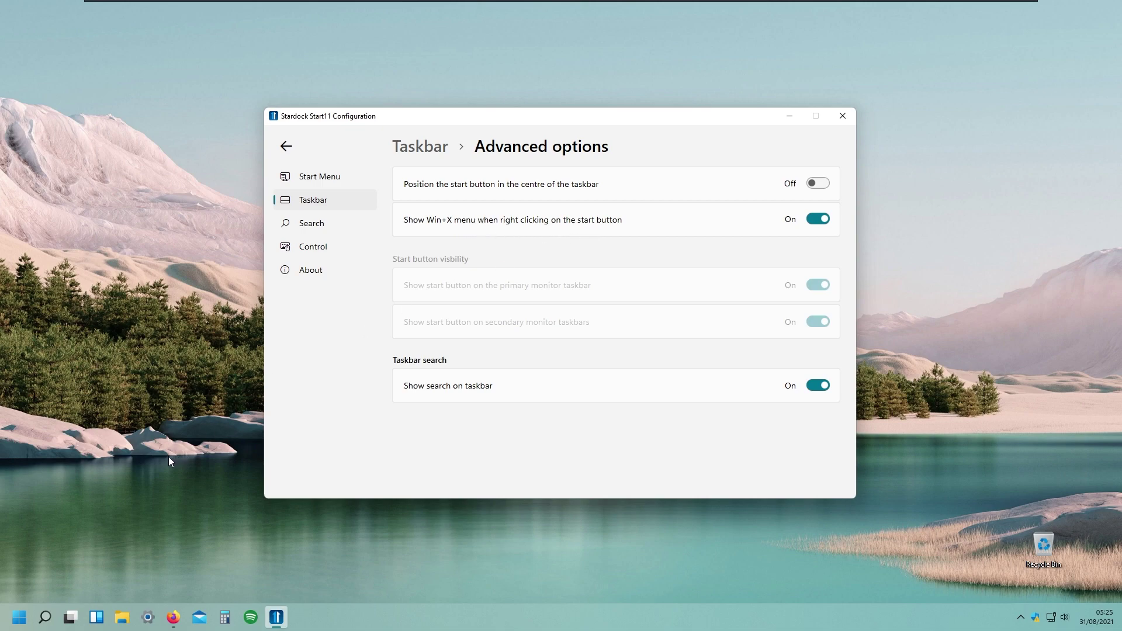
right_click(18, 621)
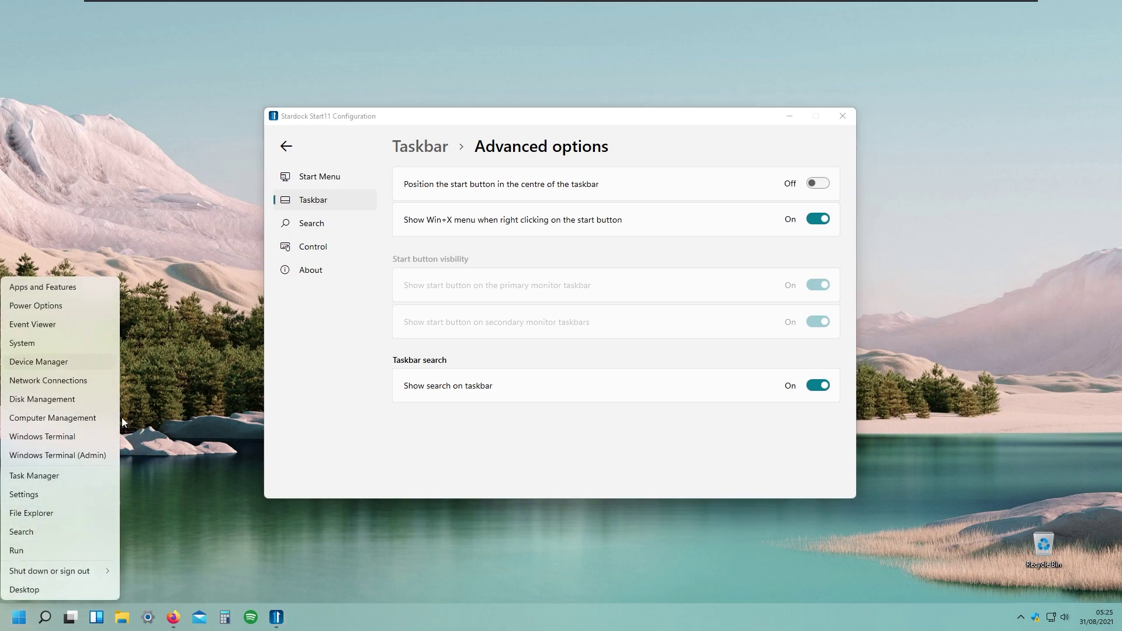
left_click(817, 219)
right_click(23, 619)
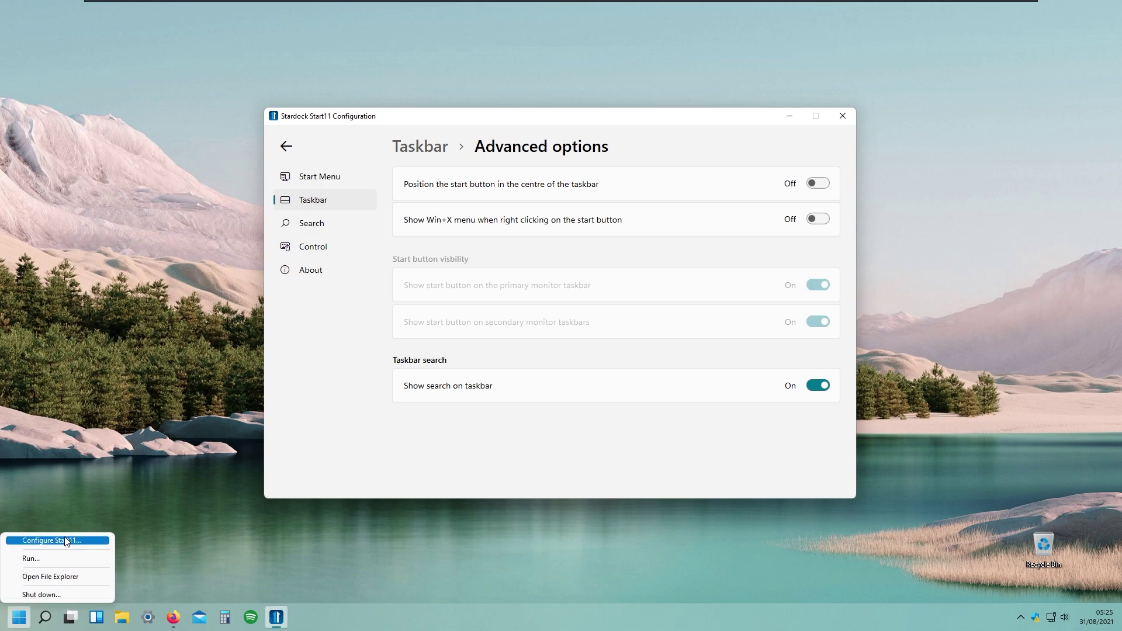
left_click(825, 224)
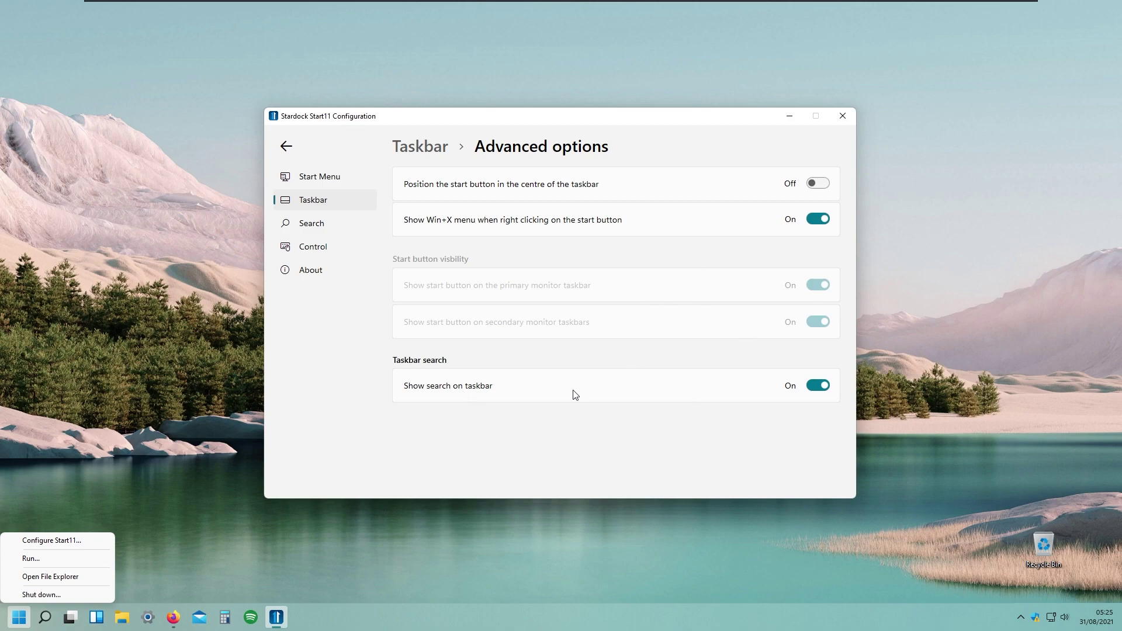
right_click(25, 624)
left_click(532, 444)
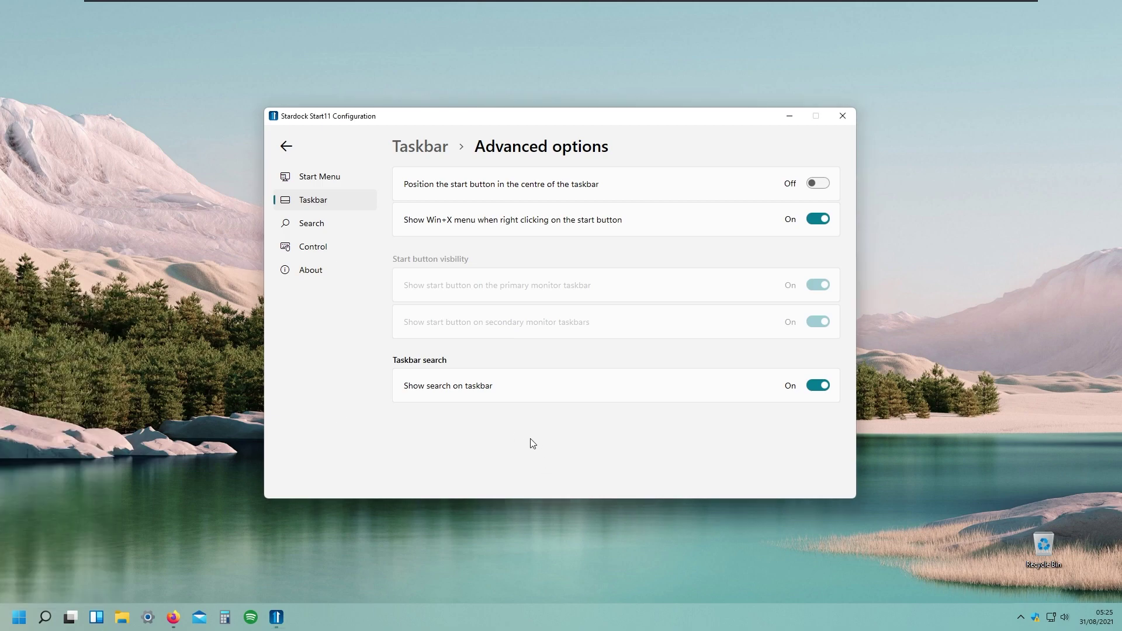
- Toggle 'Show search on taskbar' off and back on, leaving it On, then go to Search
left_click(815, 387)
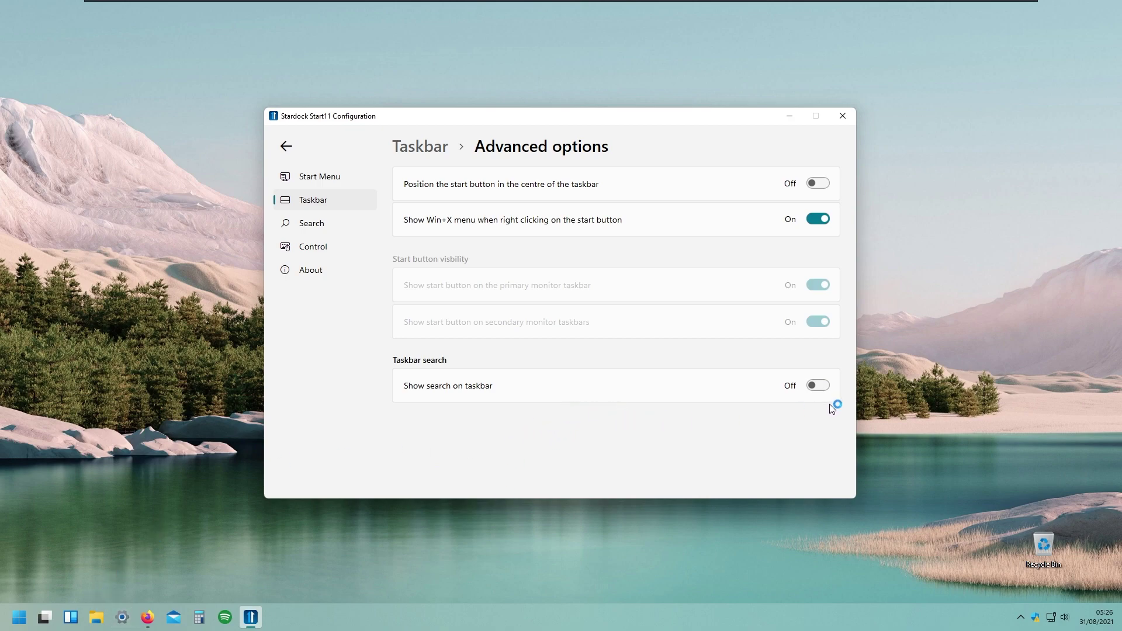
left_click(820, 385)
left_click(346, 220)
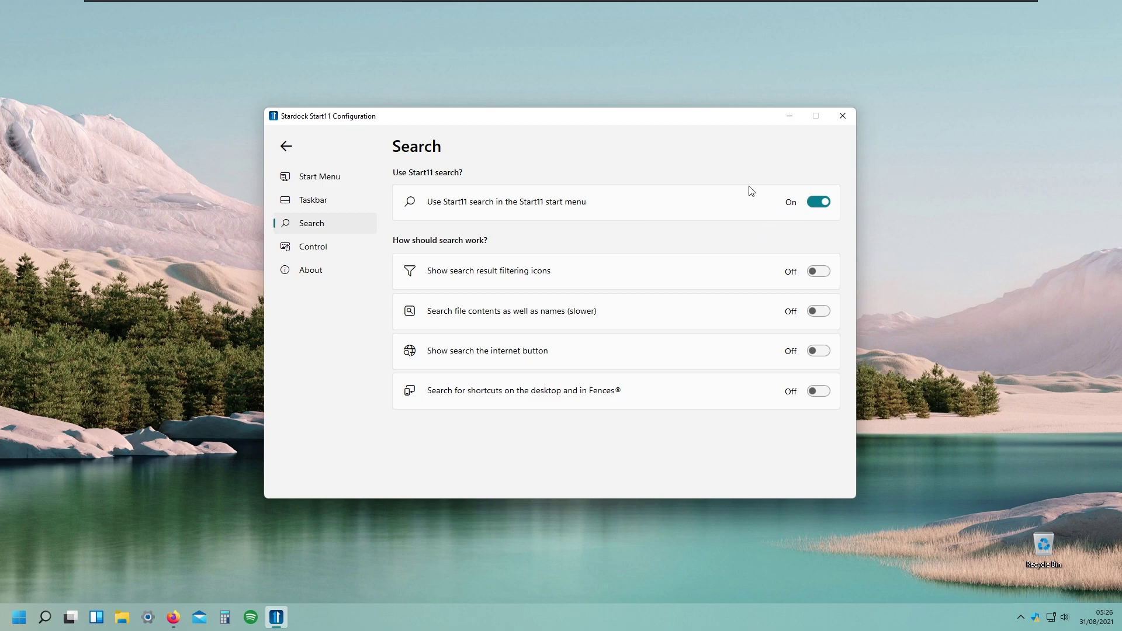
- Test the current Start11 search by typing 'termina' in the start menu
key("super")
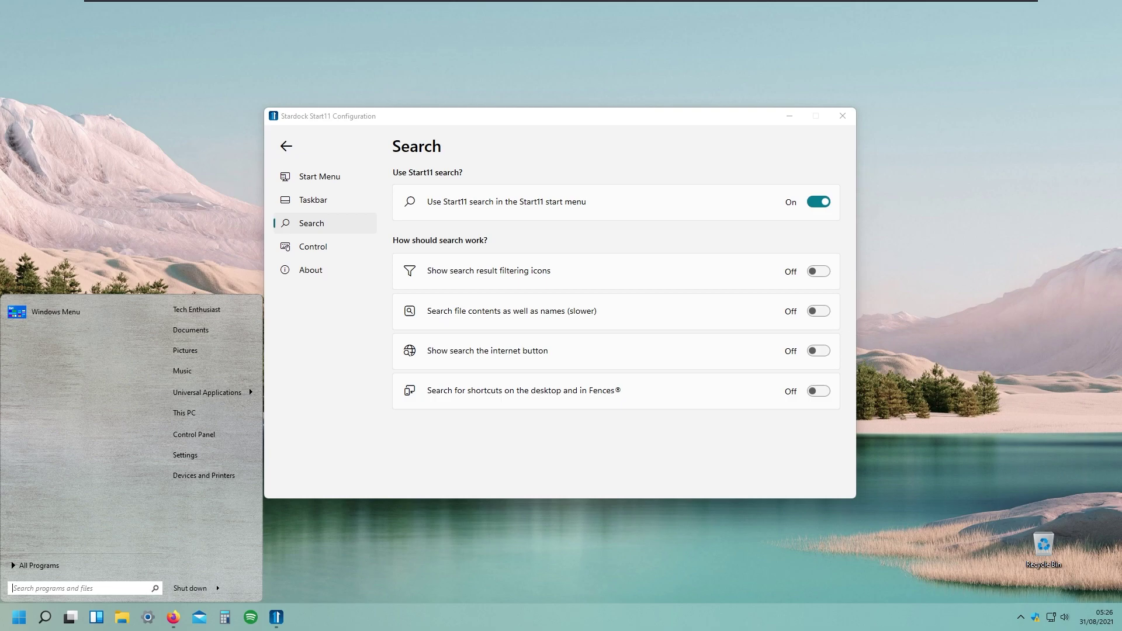
type("terminal")
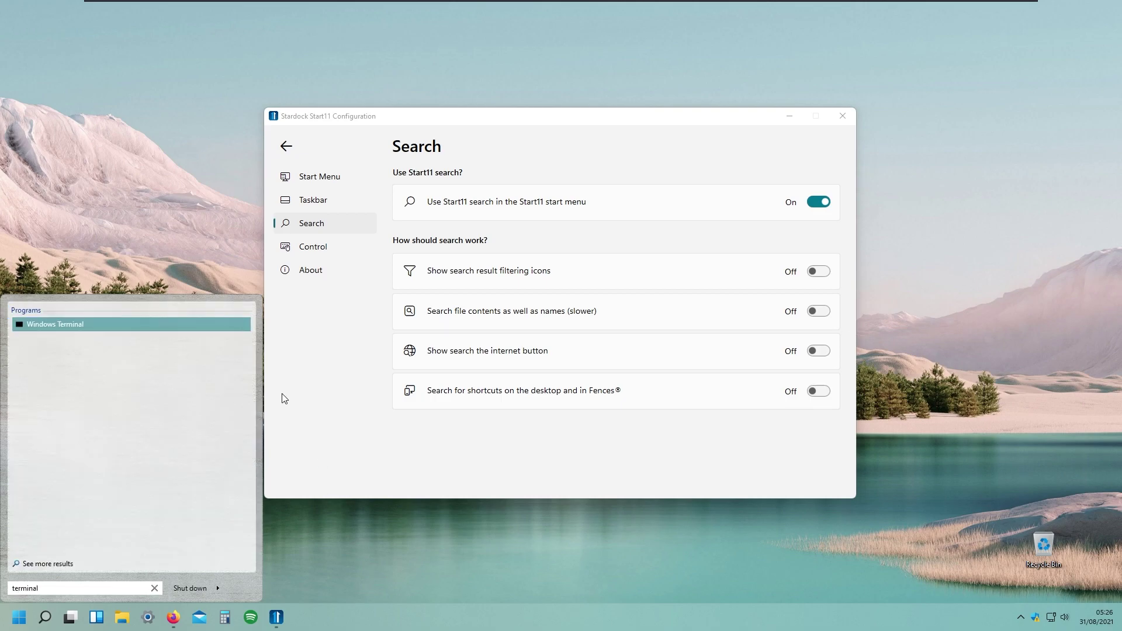
left_click(526, 325)
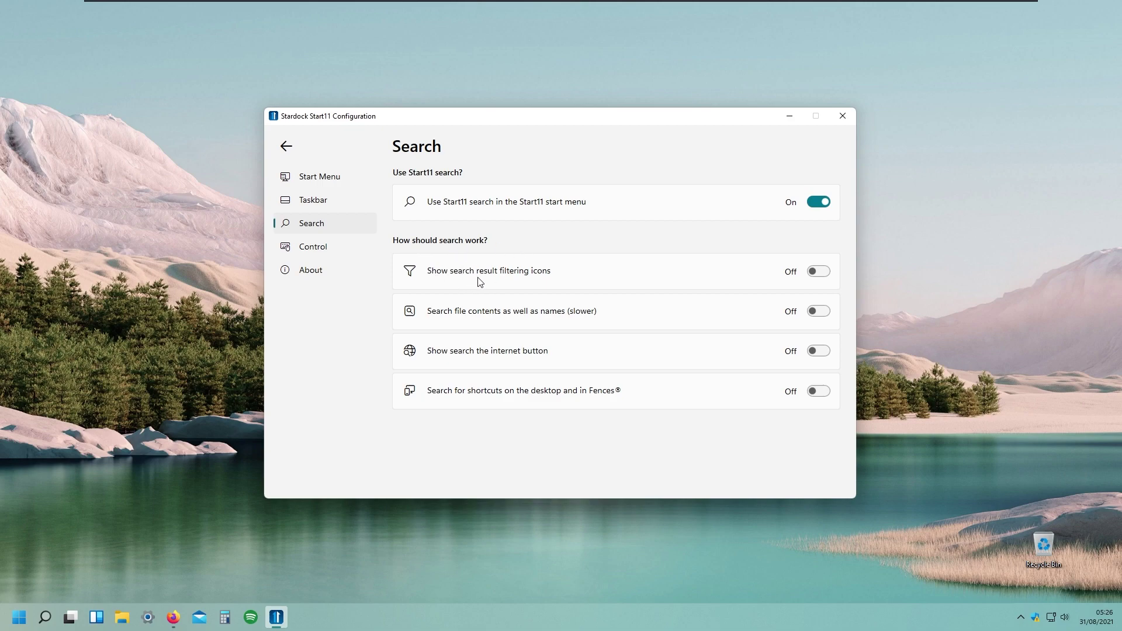
- Turn on filtering icons, file-content search, internet search and desktop/Fences shortcut search
left_click(814, 274)
left_click(814, 315)
left_click(828, 351)
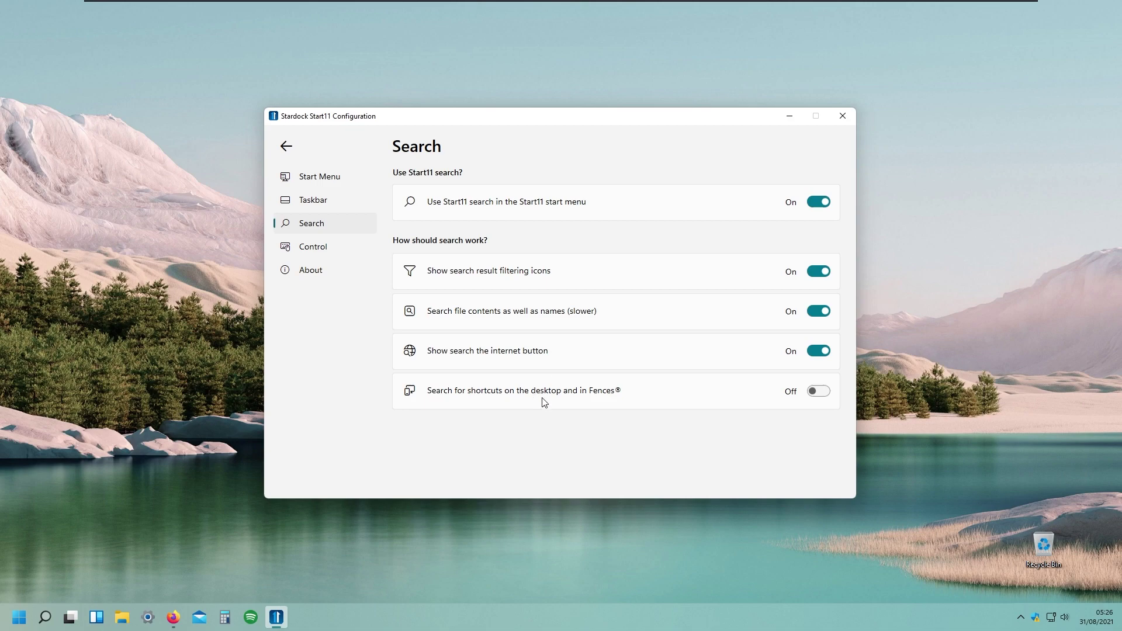
left_click(812, 391)
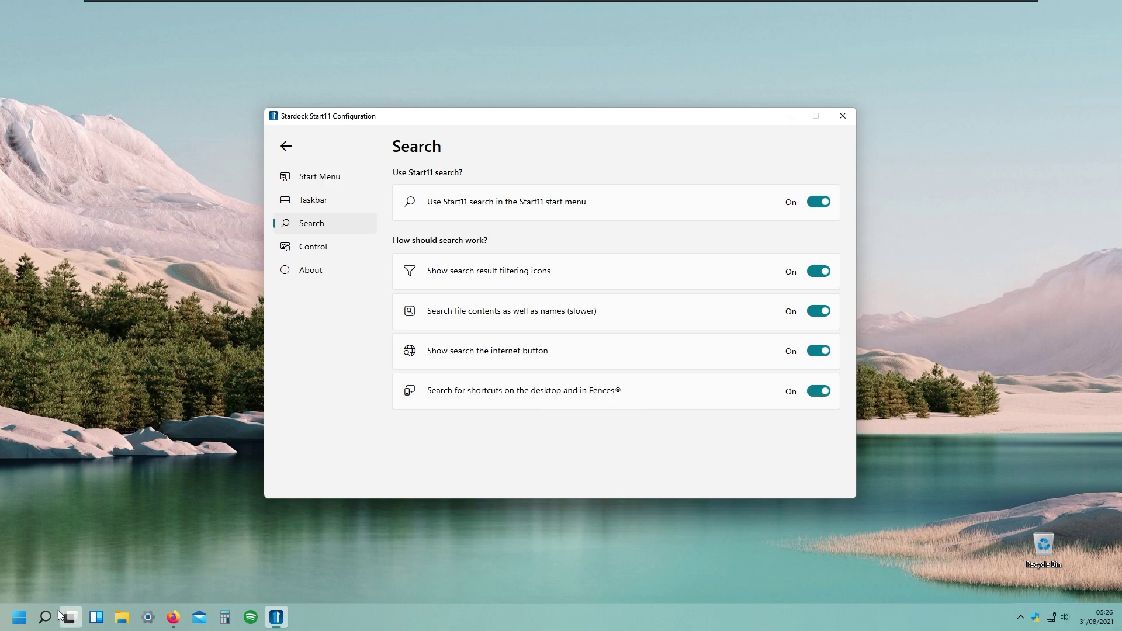
- Retest search by typing 'termi' in the Start11 menu, then go to Control settings
left_click(20, 617)
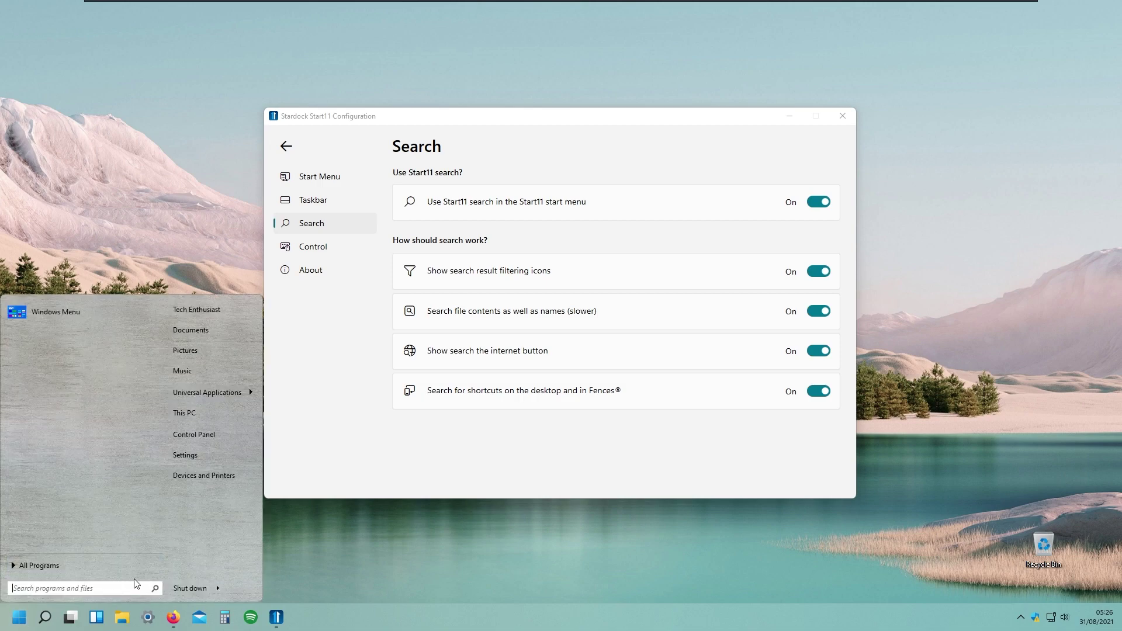
type("terminal")
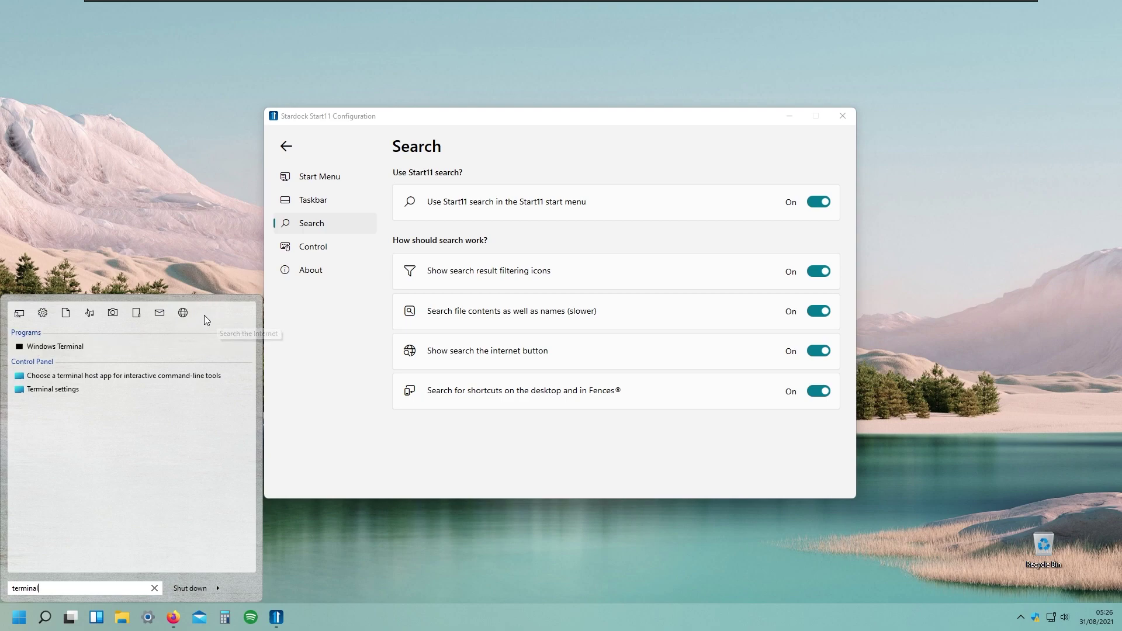
left_click_drag(38, 587, 13, 588)
left_click(38, 588)
left_click(342, 246)
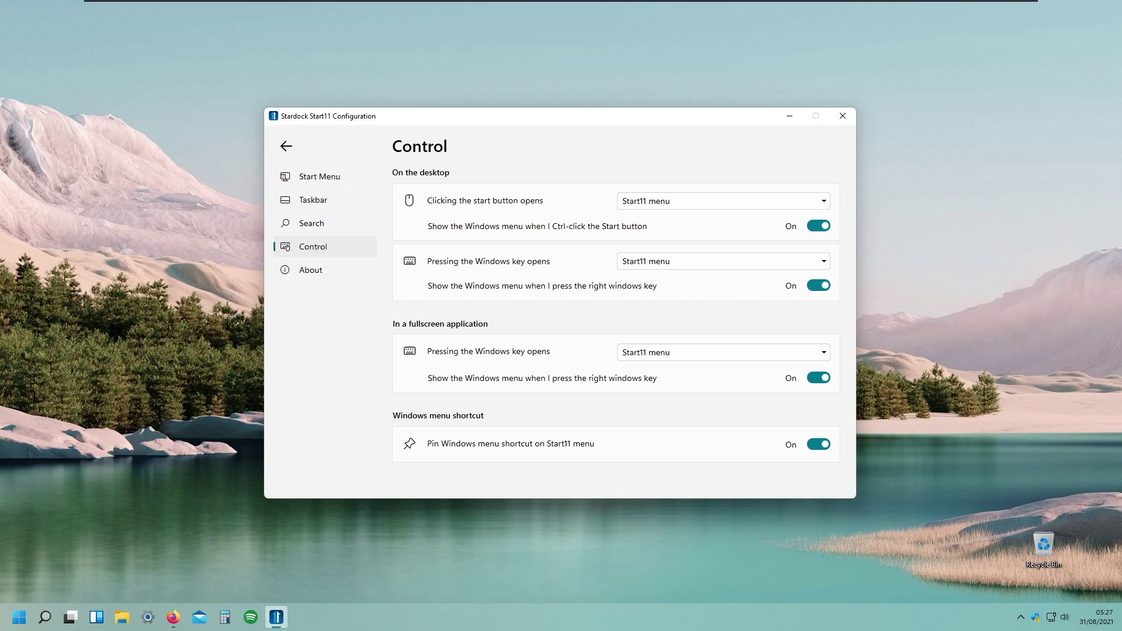
- Switch 'Clicking the start button opens' to Windows menu, test it, then restore Start11 menu
left_click(23, 620, "ctrl")
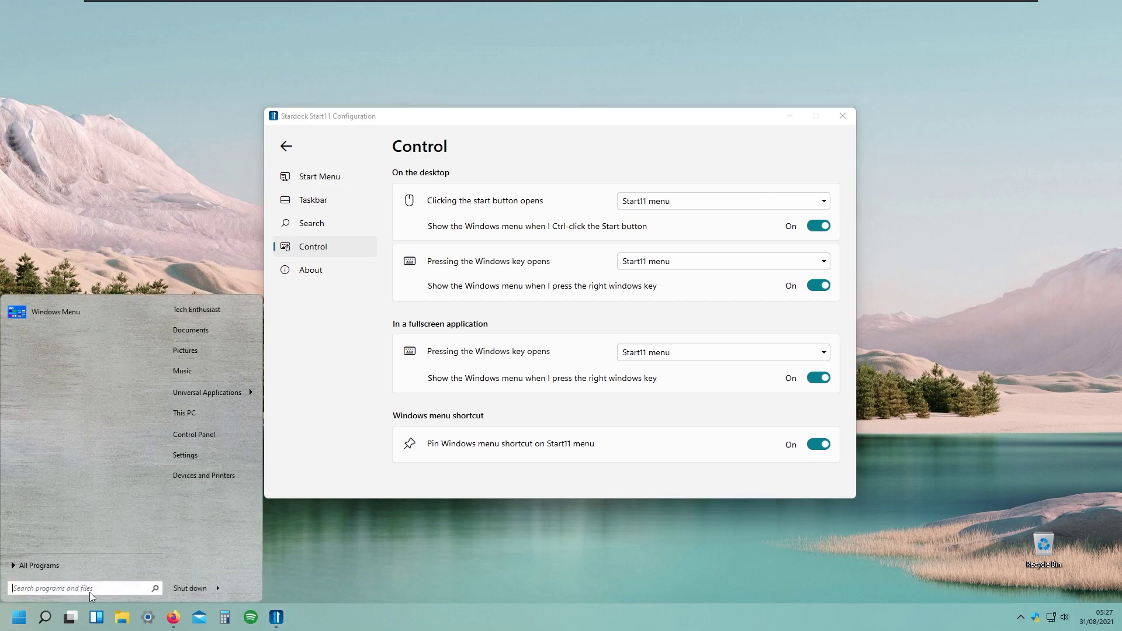
left_click(20, 622)
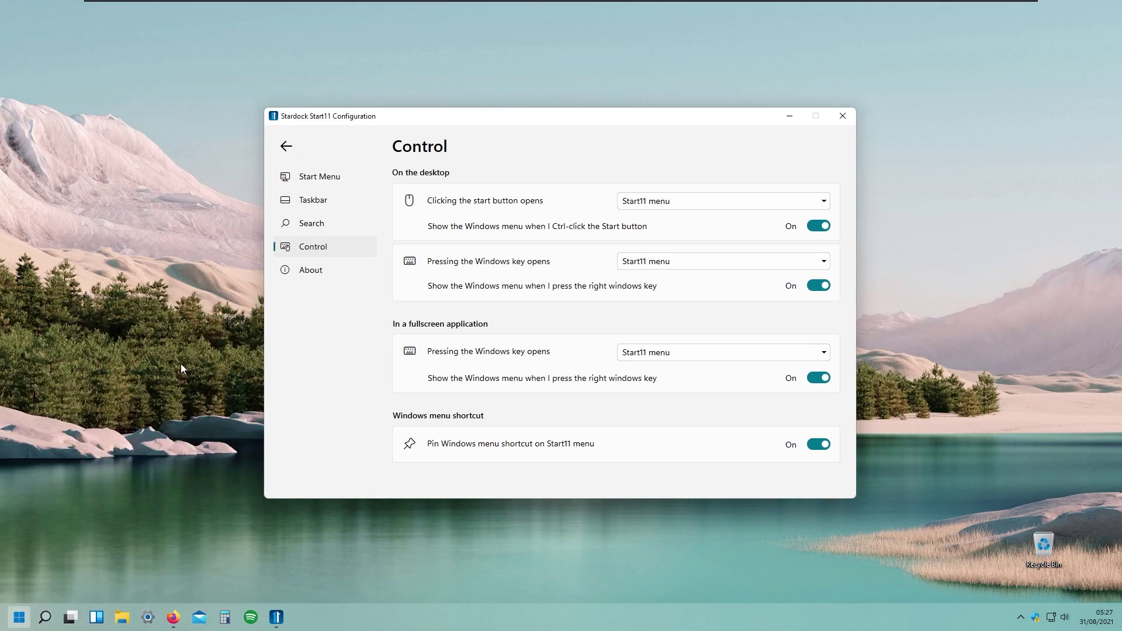
left_click(669, 196)
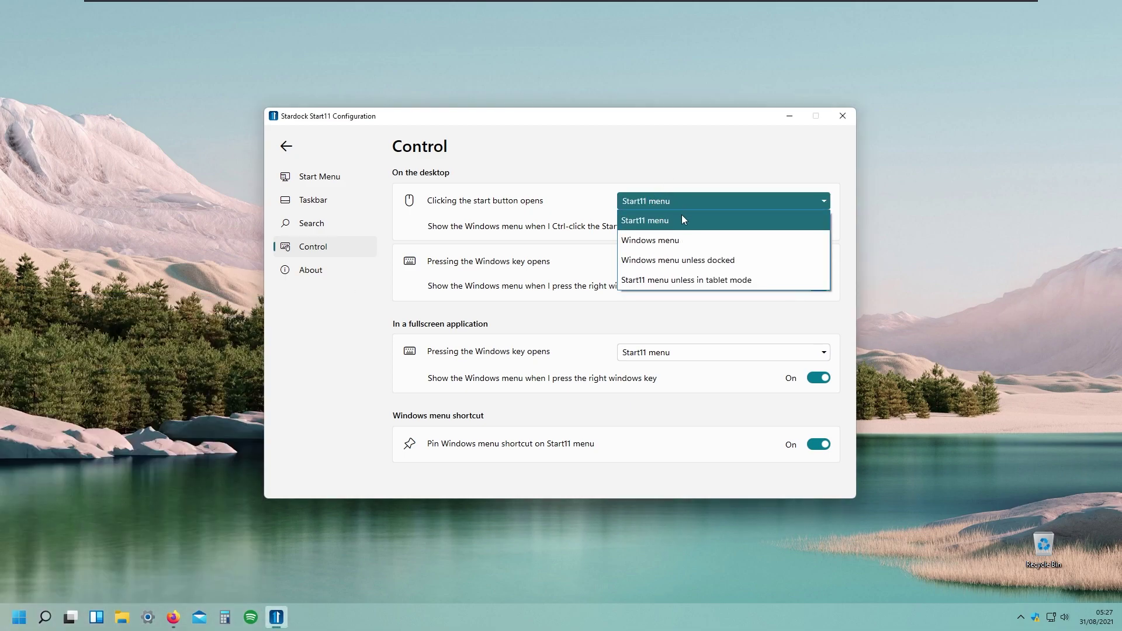
left_click(672, 240)
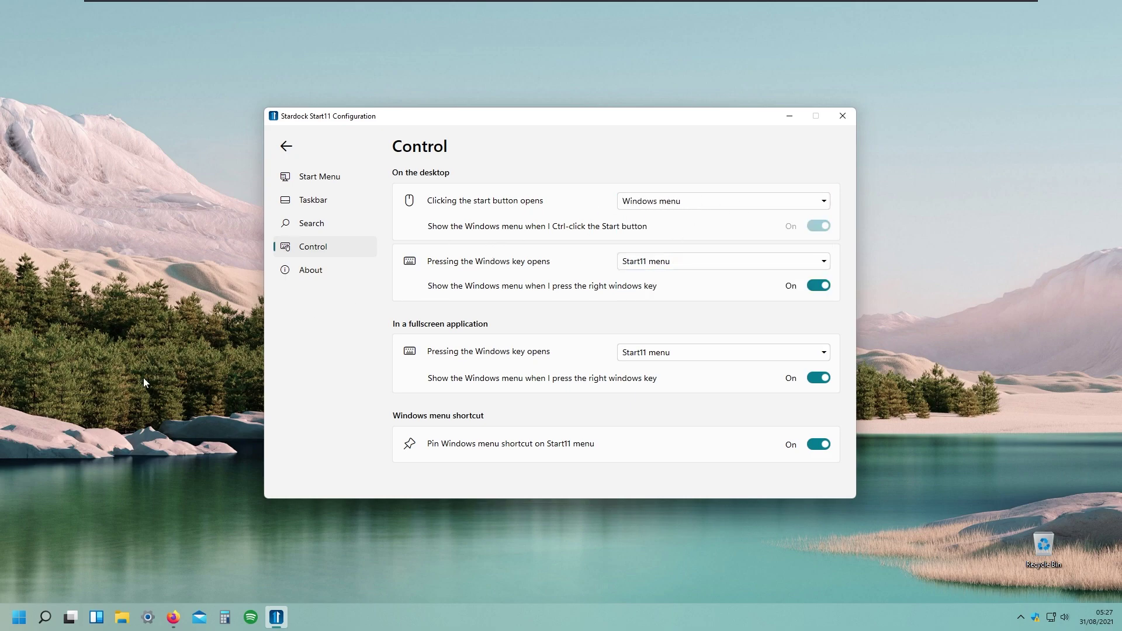
left_click(19, 617)
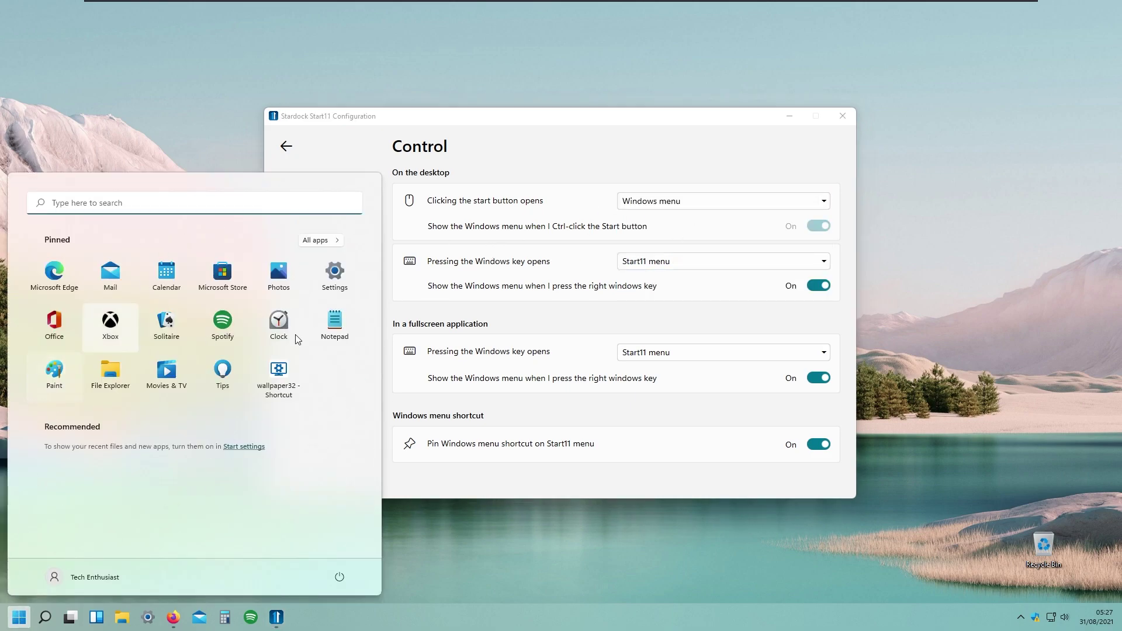
left_click(661, 203)
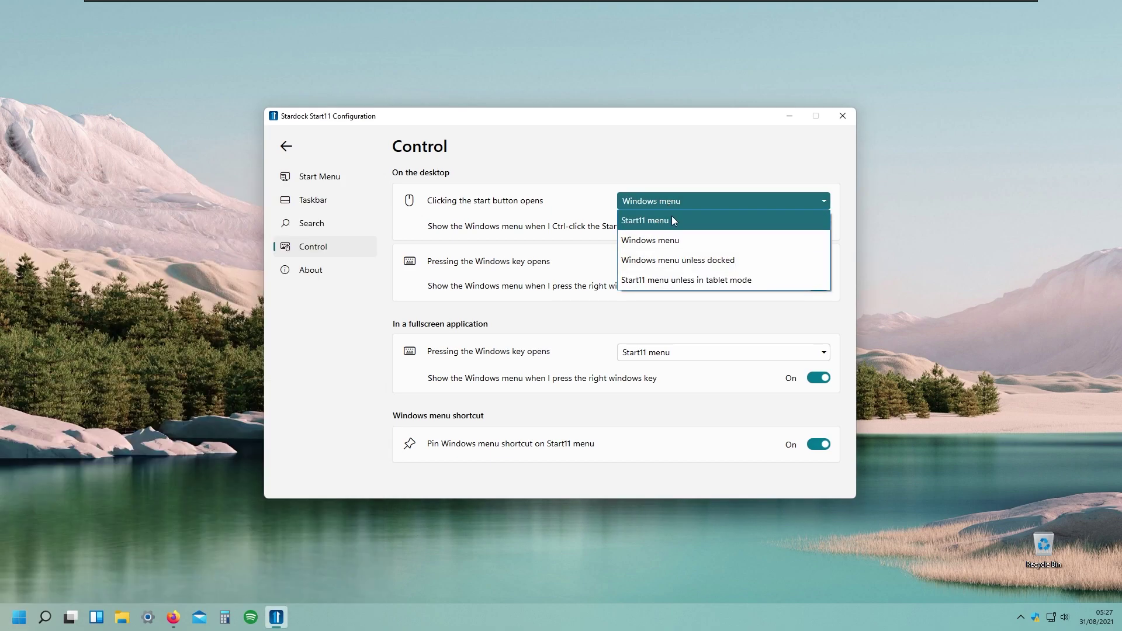
left_click(671, 220)
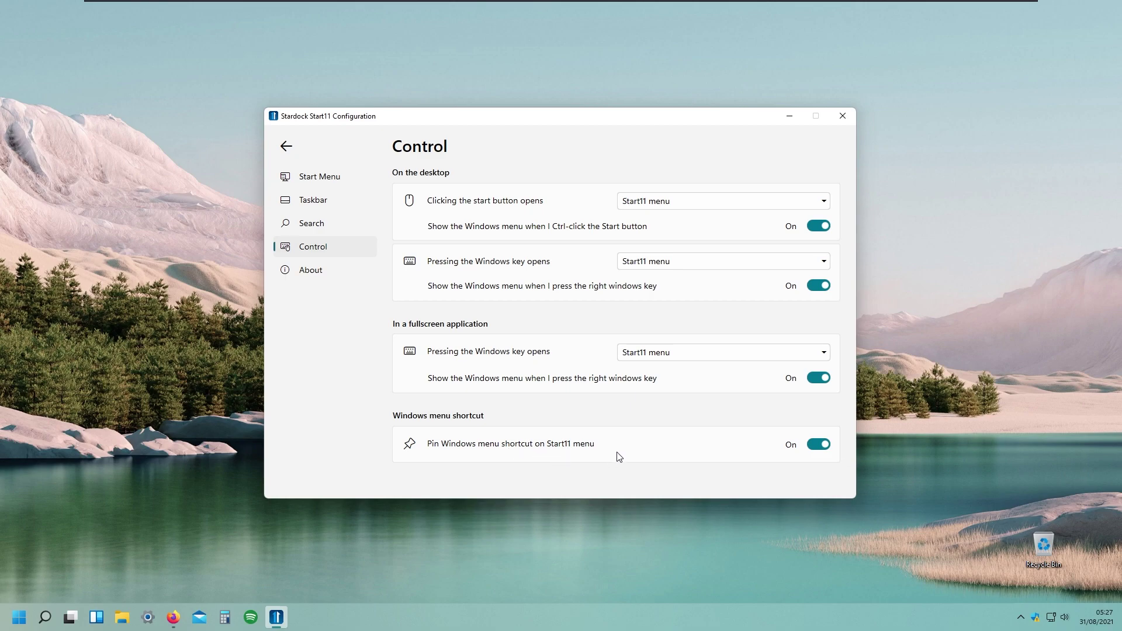
- Turn off 'Pin Windows menu shortcut on Start11 menu' and check the menu
left_click(167, 467)
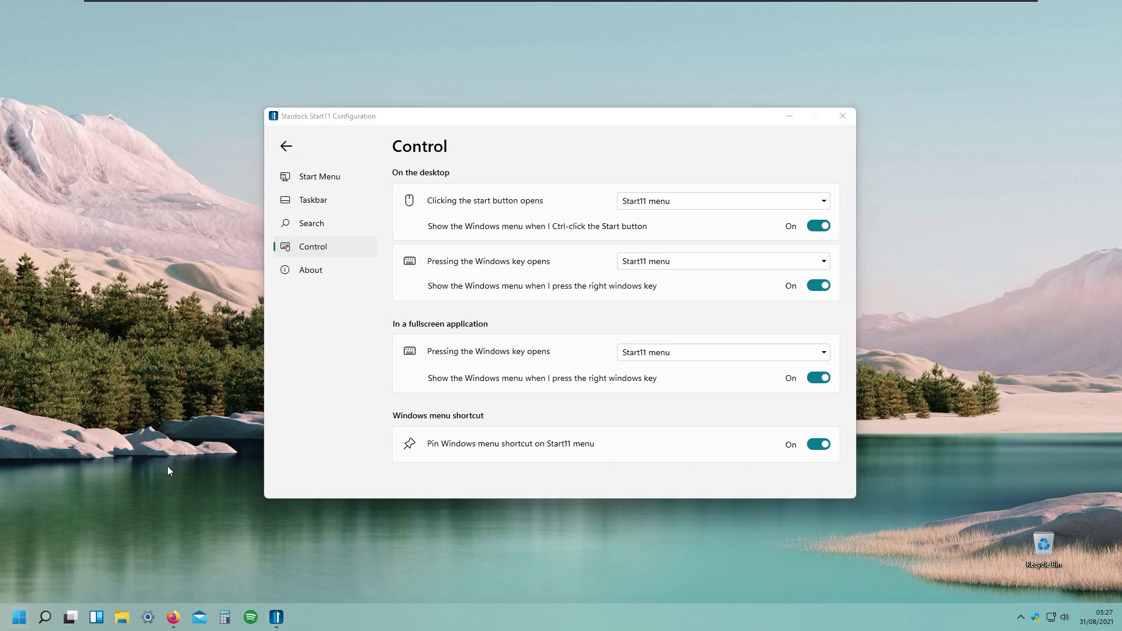
key("super")
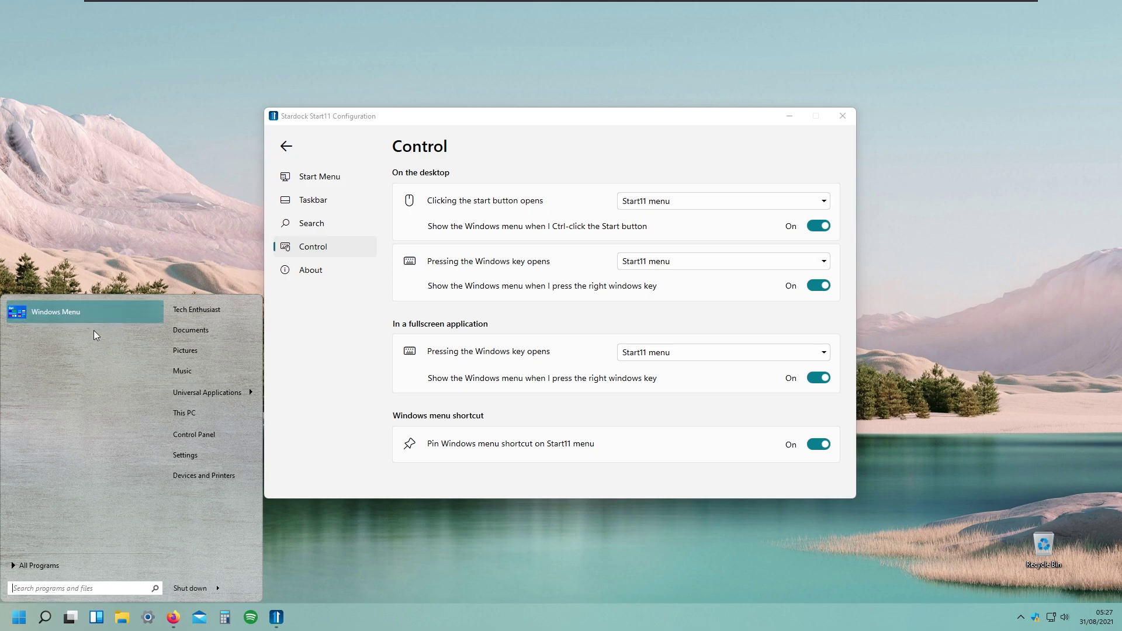
left_click(818, 444)
key("super")
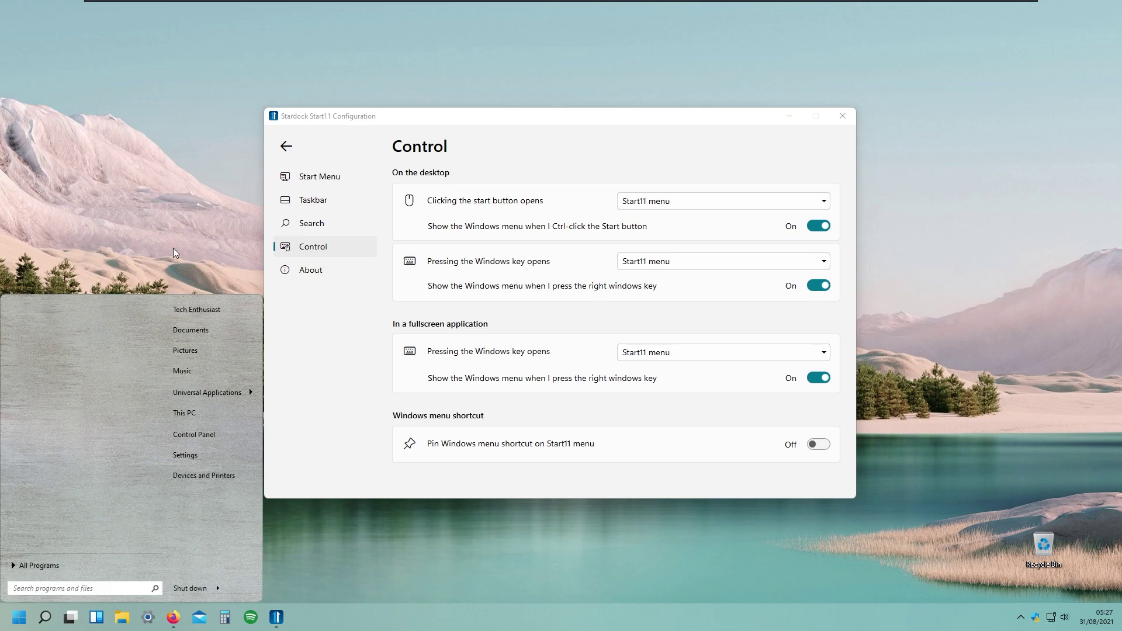
key("super")
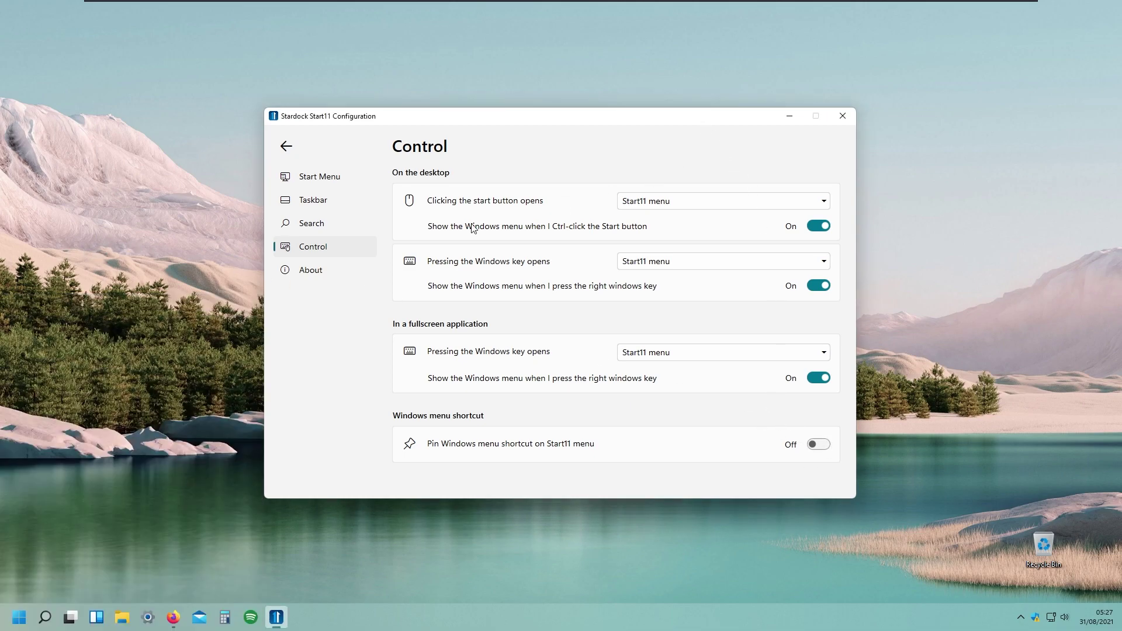
- Go to the About page showing Start11 version 0.5 and license options
left_click(349, 268)
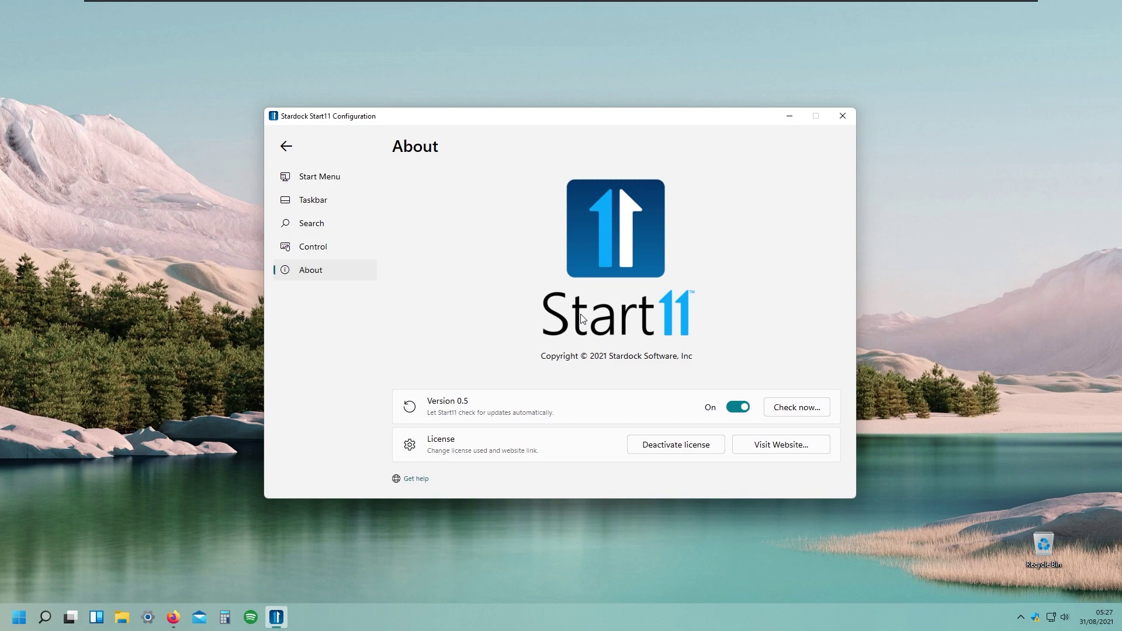